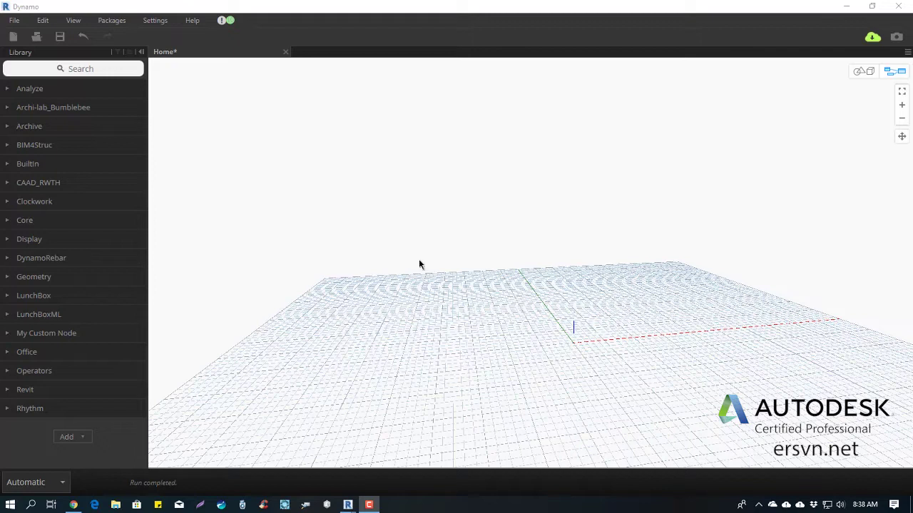
Close the unsaved Home workspace and discard its changes
{"action": "left_click", "coordinate": [285, 51]}
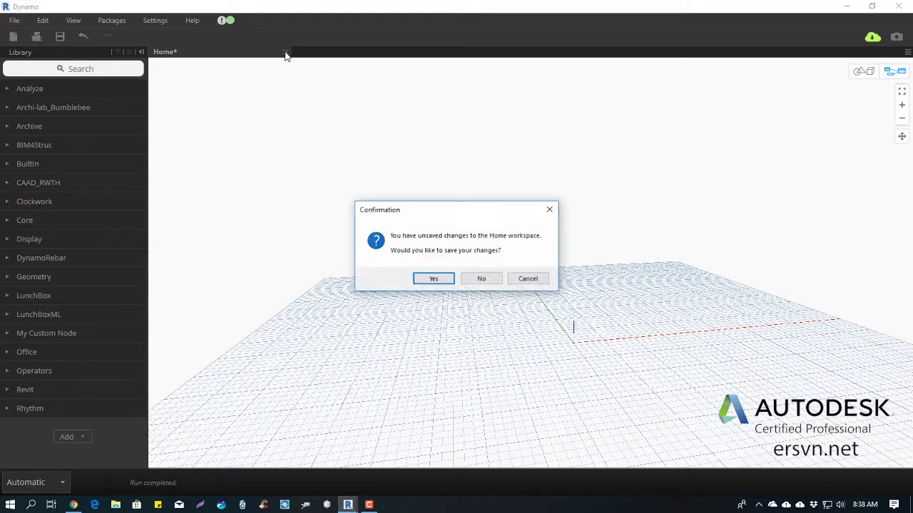
{"action": "left_click", "coordinate": [481, 279]}
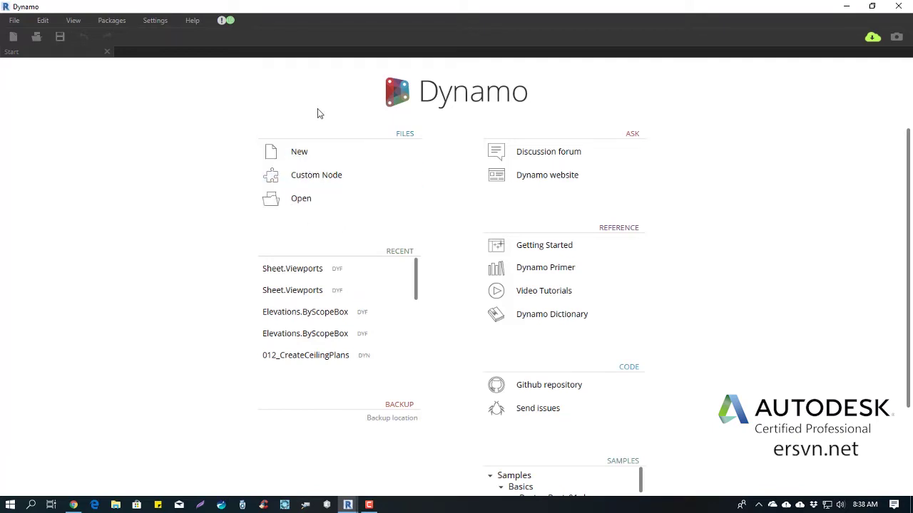
Start a new blank graph and expand Core > Scripting in the node library
{"action": "left_click", "coordinate": [307, 153]}
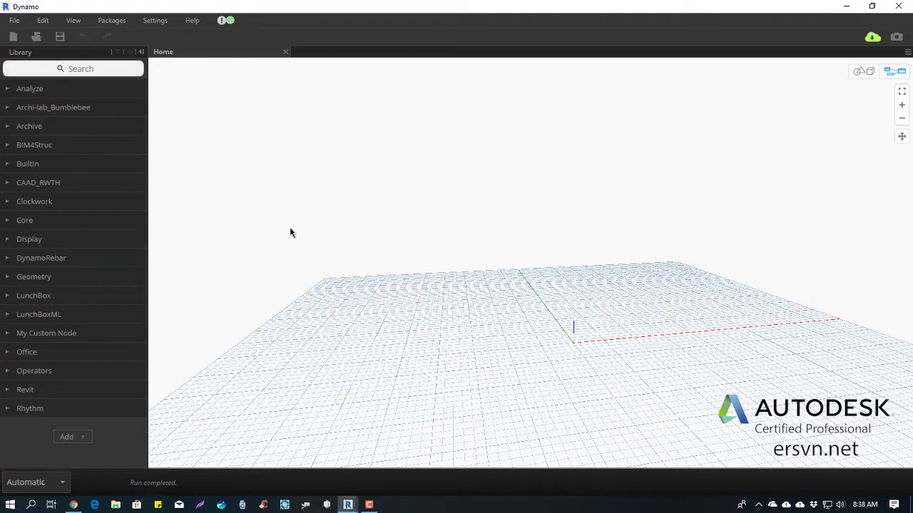
{"action": "left_click", "coordinate": [7, 221]}
{"action": "scroll", "coordinate": [30, 287], "scroll_direction": "down", "scroll_amount": 3}
{"action": "scroll", "coordinate": [43, 303], "scroll_direction": "down", "scroll_amount": 2}
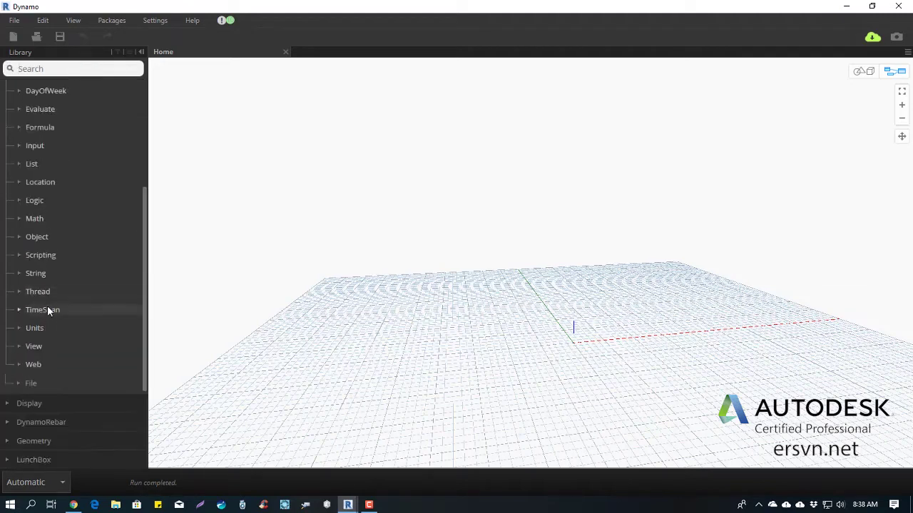
{"action": "left_click", "coordinate": [20, 256]}
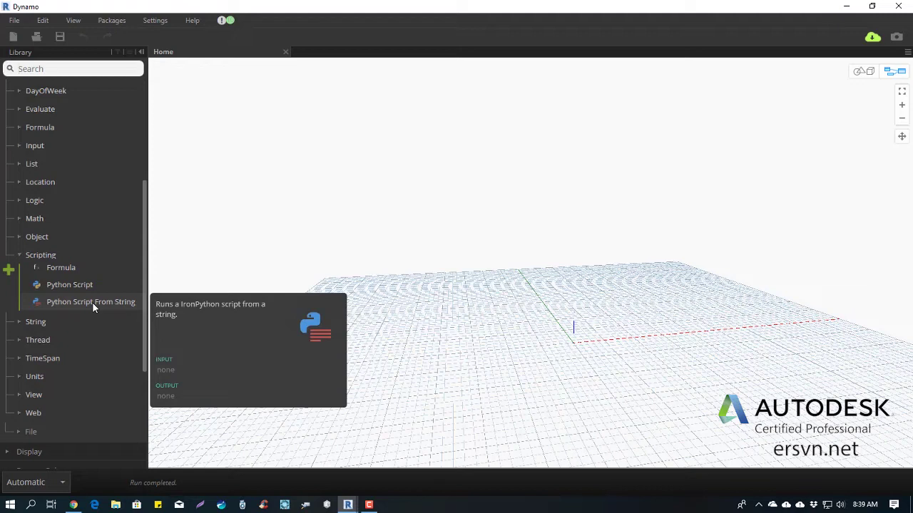
Place a Python Script node on the canvas and move it up and left
{"action": "left_click", "coordinate": [60, 283]}
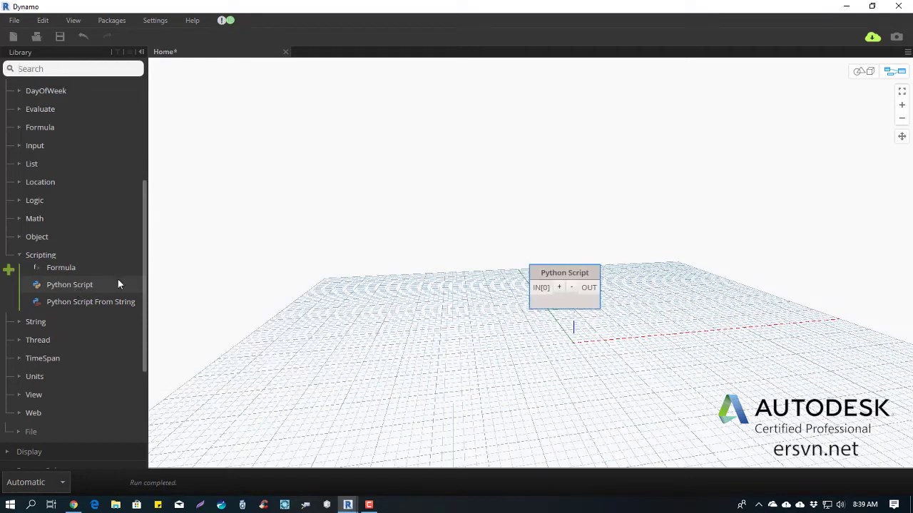
{"action": "left_click_drag", "start_coordinate": [543, 273], "coordinate": [450, 220]}
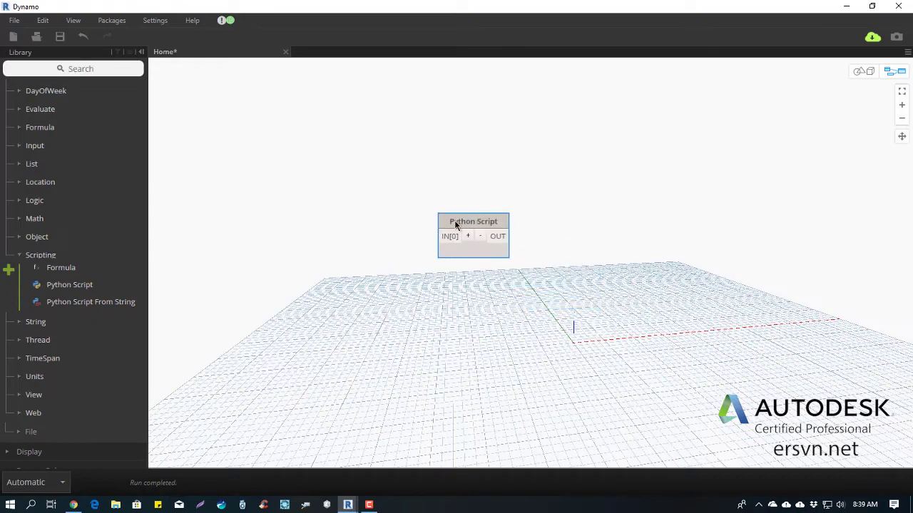
{"action": "scroll", "coordinate": [445, 241], "scroll_direction": "up", "scroll_amount": 1}
{"action": "scroll", "coordinate": [450, 243], "scroll_direction": "up", "scroll_amount": 2}
{"action": "scroll", "coordinate": [524, 227], "scroll_direction": "down", "scroll_amount": 1}
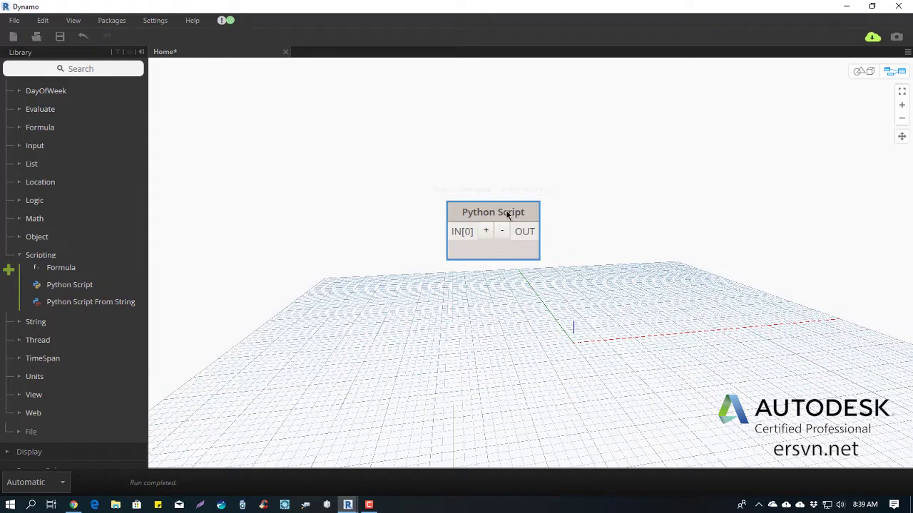
{"action": "mouse_move", "coordinate": [473, 236]}
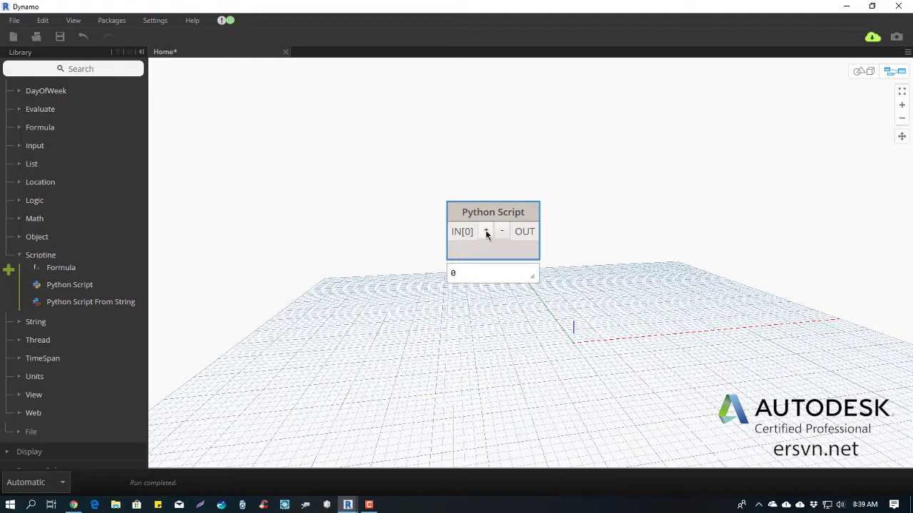
Leave the node with exactly two inputs, IN[0] and IN[1], and move it up and right
{"action": "left_click", "coordinate": [485, 231]}
{"action": "left_click", "coordinate": [486, 231]}
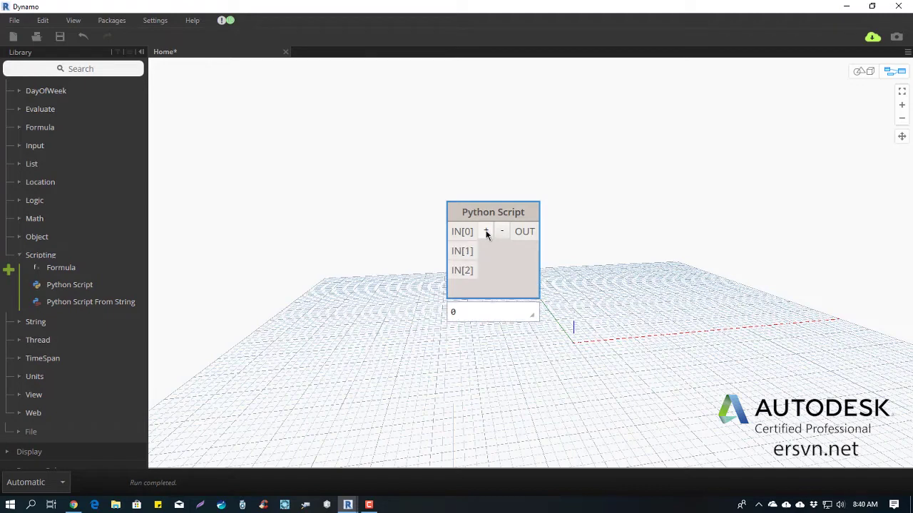
{"action": "left_click", "coordinate": [486, 232]}
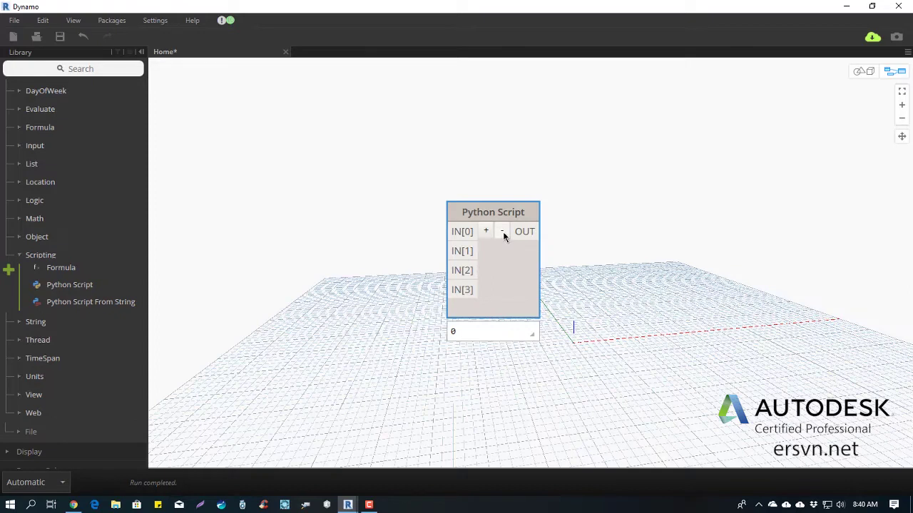
{"action": "left_click", "coordinate": [503, 233]}
{"action": "left_click", "coordinate": [502, 233]}
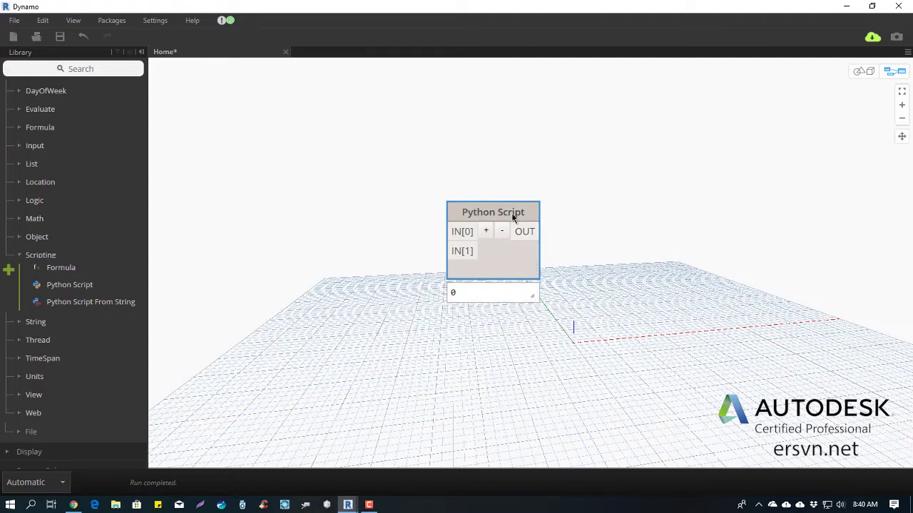
{"action": "left_click_drag", "start_coordinate": [512, 217], "coordinate": [618, 171]}
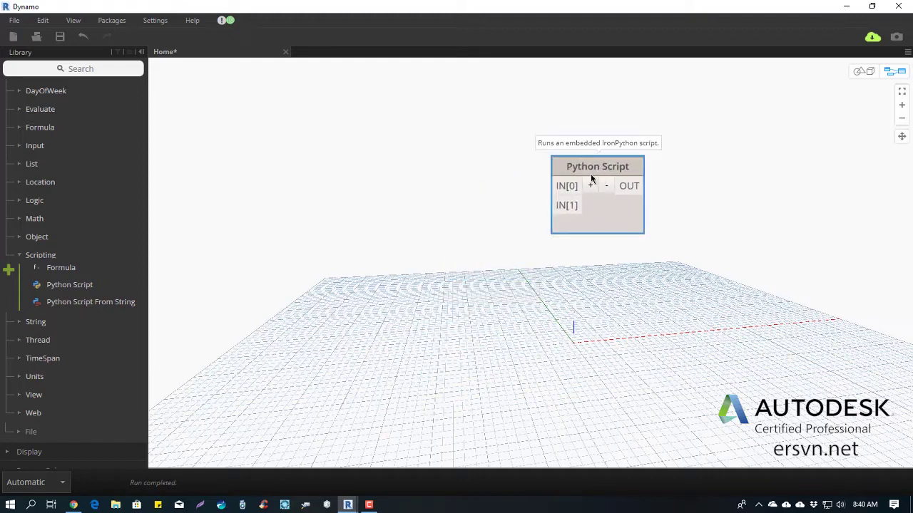
{"action": "left_click_drag", "start_coordinate": [591, 179], "coordinate": [594, 198]}
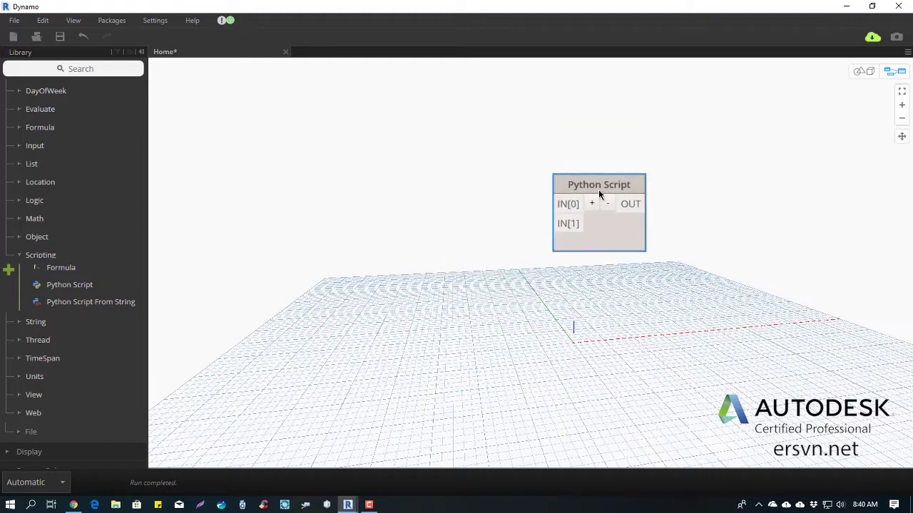
Open the node's Python editor, review the import lines, and place the cursor after IN on line 5
{"action": "double_click", "coordinate": [602, 247]}
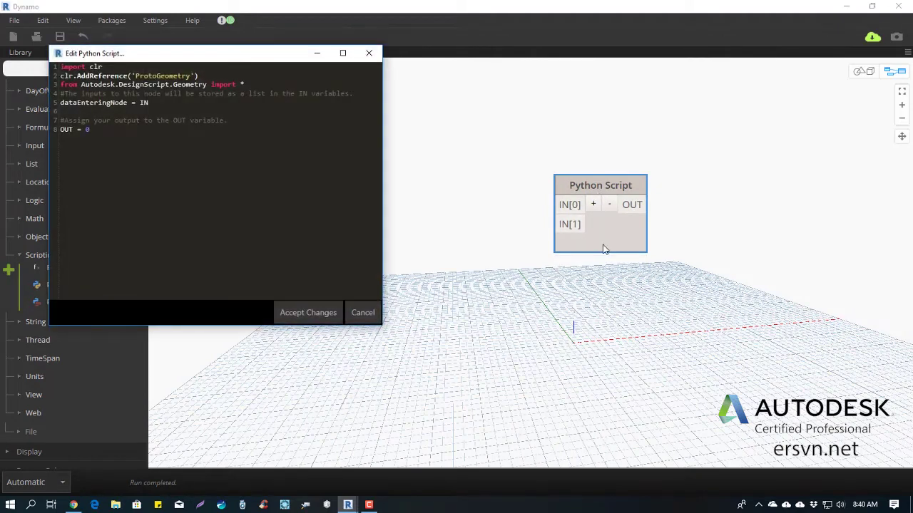
{"action": "left_click_drag", "start_coordinate": [197, 58], "coordinate": [313, 102]}
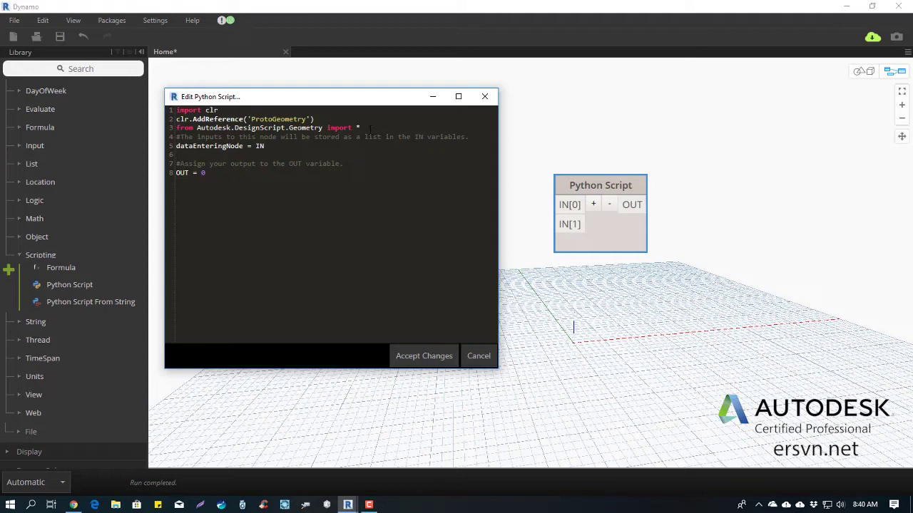
{"action": "left_click_drag", "start_coordinate": [370, 126], "coordinate": [171, 104]}
{"action": "left_click", "coordinate": [216, 121]}
{"action": "triple_click", "coordinate": [263, 146]}
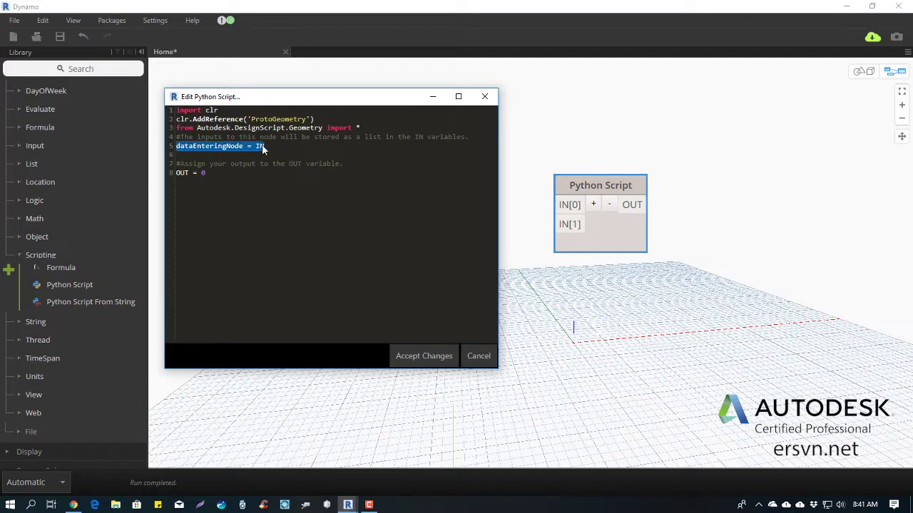
{"action": "left_click", "coordinate": [263, 147]}
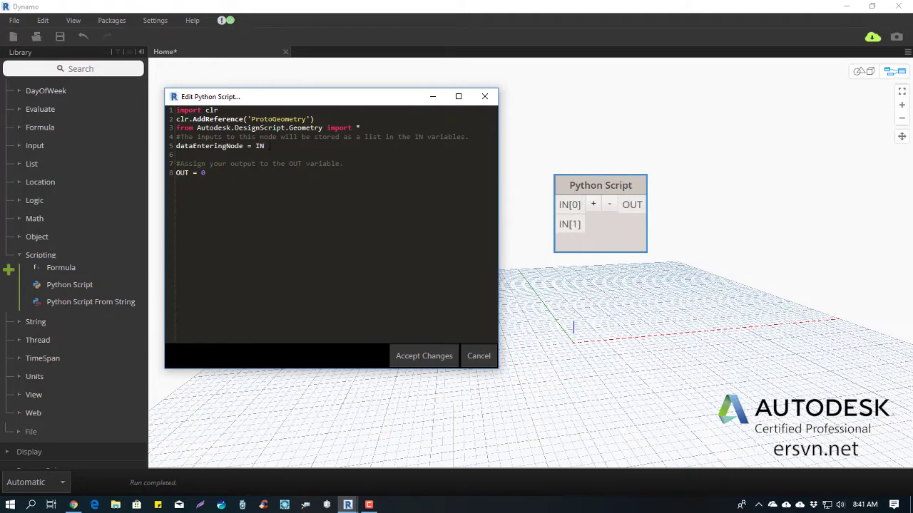
{"action": "left_click_drag", "start_coordinate": [269, 147], "coordinate": [176, 147]}
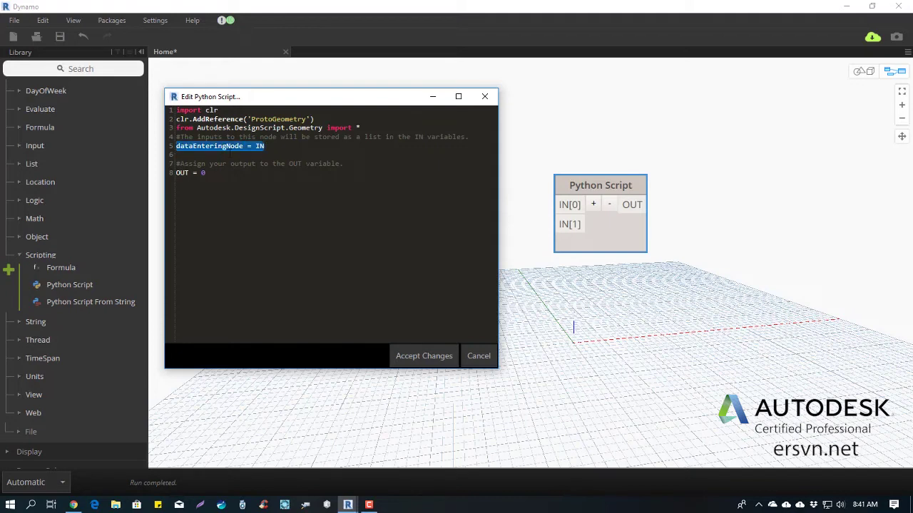
{"action": "left_click", "coordinate": [268, 148]}
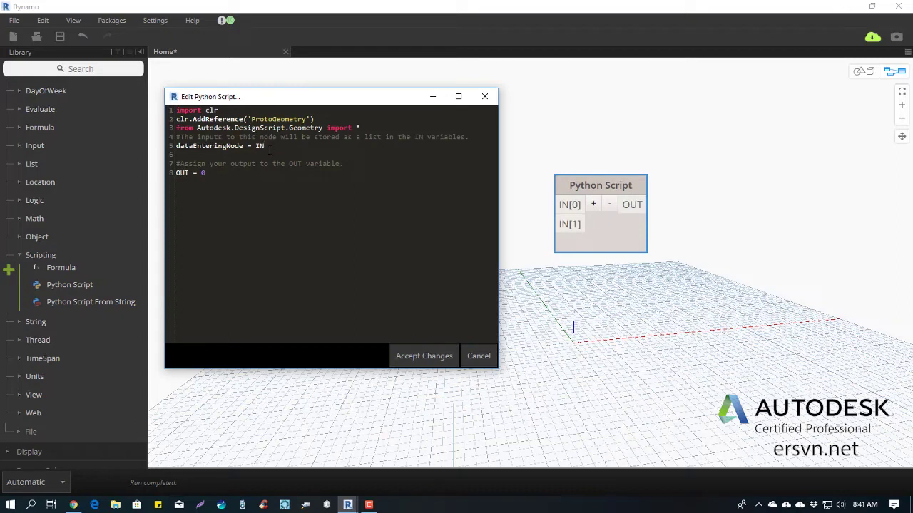
Change line 5 to IN[0] and the output to OUT = 0, 1, then accept the edits
{"action": "type", "text": "[0"}
{"action": "type", "text": "]"}
{"action": "left_click", "coordinate": [206, 172]}
{"action": "type", "text": ", 1"}
{"action": "left_click", "coordinate": [410, 352]}
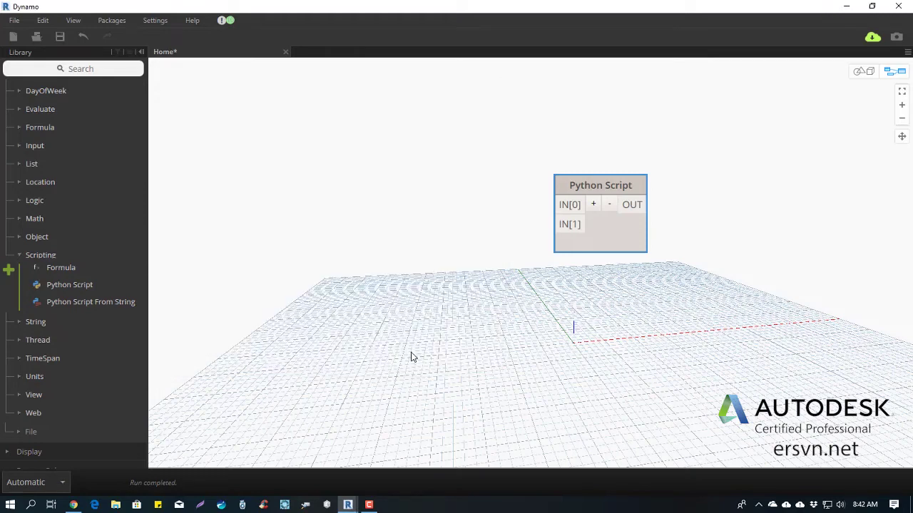
Rerun the script so the node previews the list 0, 1, then reopen its editor at line 8
{"action": "double_click", "coordinate": [607, 231]}
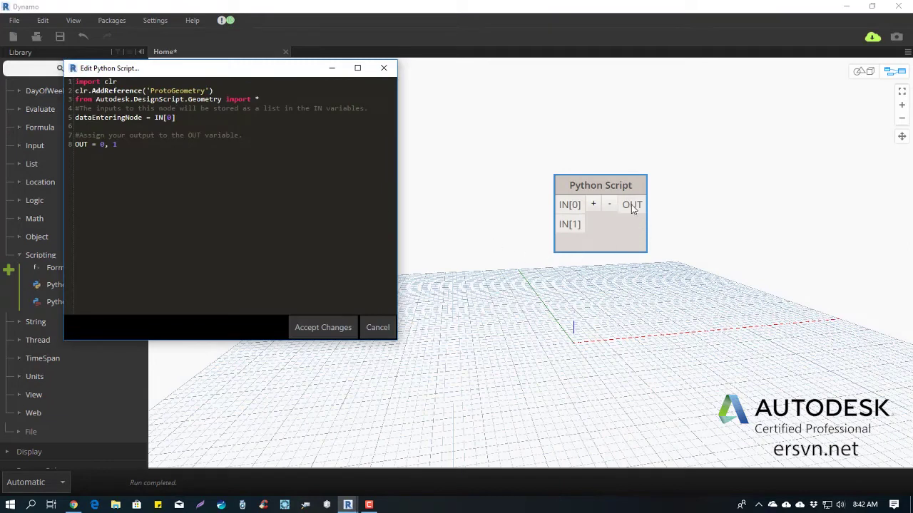
{"action": "left_click", "coordinate": [338, 331]}
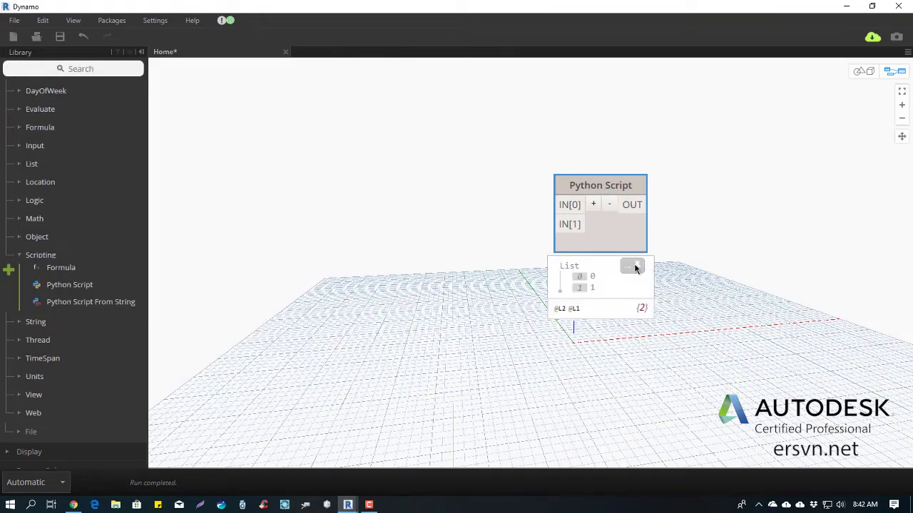
{"action": "mouse_move", "coordinate": [592, 268]}
{"action": "double_click", "coordinate": [605, 236]}
{"action": "left_click", "coordinate": [140, 160]}
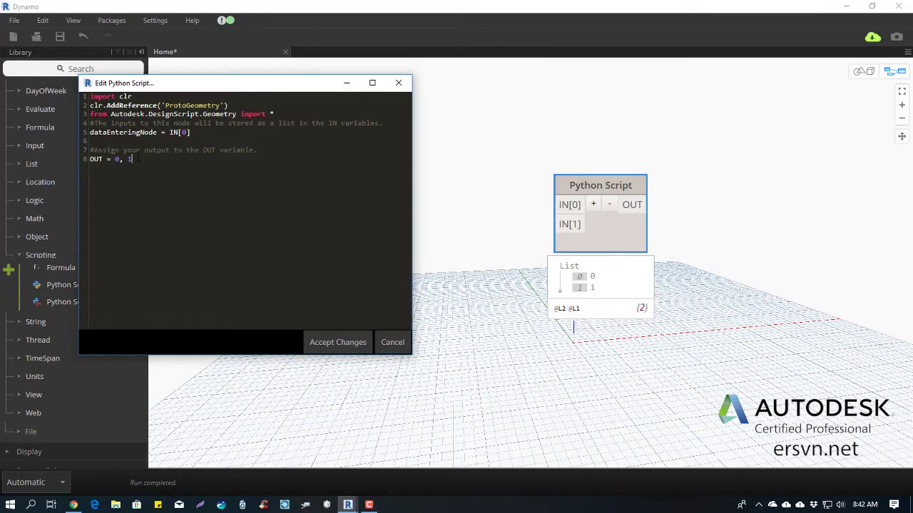
Reposition the editor and select the output values and the assign-output comment to review them
{"action": "key", "text": "shift+Left"}
{"action": "key", "text": "shift+Left"}
{"action": "key", "text": "shift+Left"}
{"action": "left_click_drag", "start_coordinate": [182, 91], "coordinate": [262, 117]}
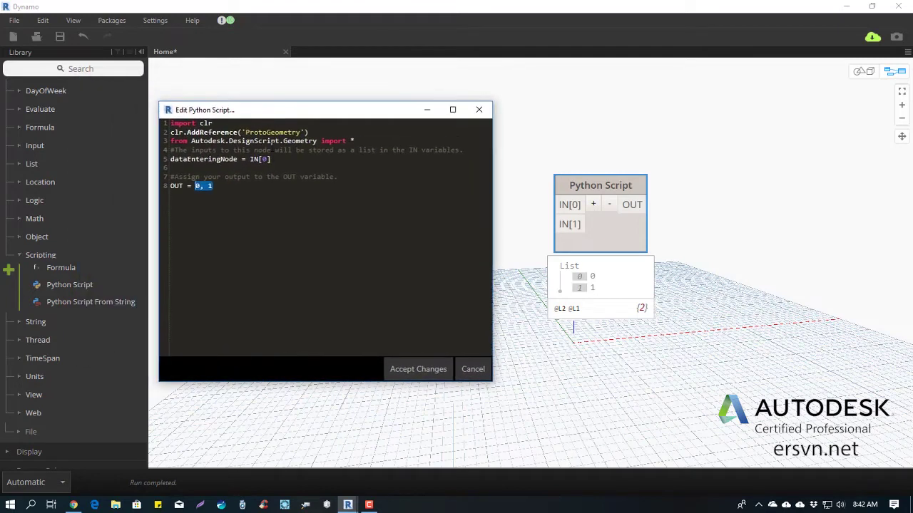
{"action": "left_click", "coordinate": [270, 159]}
{"action": "left_click_drag", "start_coordinate": [212, 186], "coordinate": [196, 186]}
{"action": "left_click", "coordinate": [204, 177]}
{"action": "left_click_drag", "start_coordinate": [346, 177], "coordinate": [170, 177]}
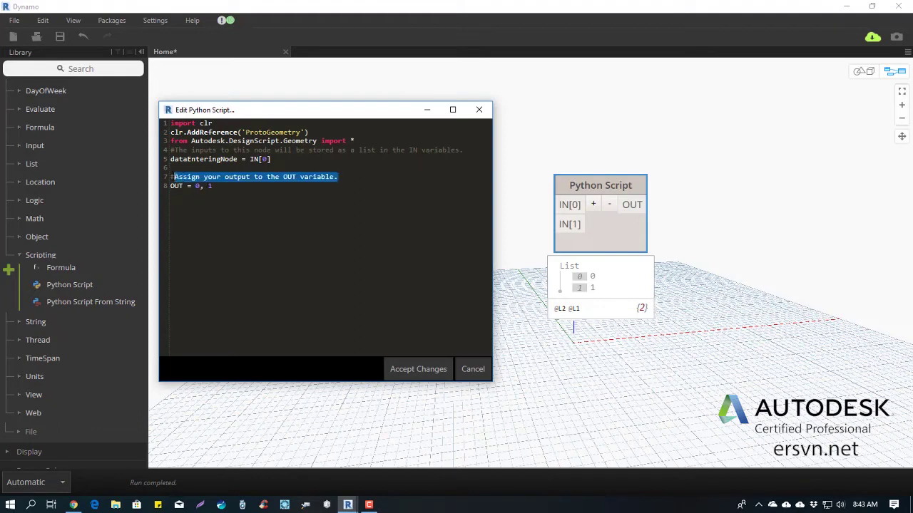
{"action": "double_click", "coordinate": [182, 177]}
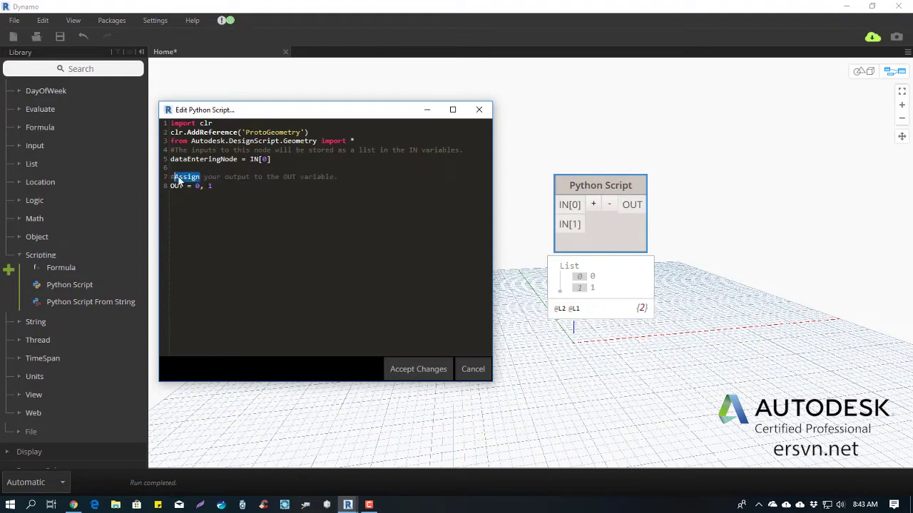
{"action": "left_click", "coordinate": [346, 179]}
Insert a new line 7 containing the comment #ersvn
{"action": "left_click", "coordinate": [187, 168]}
{"action": "key", "text": "Return"}
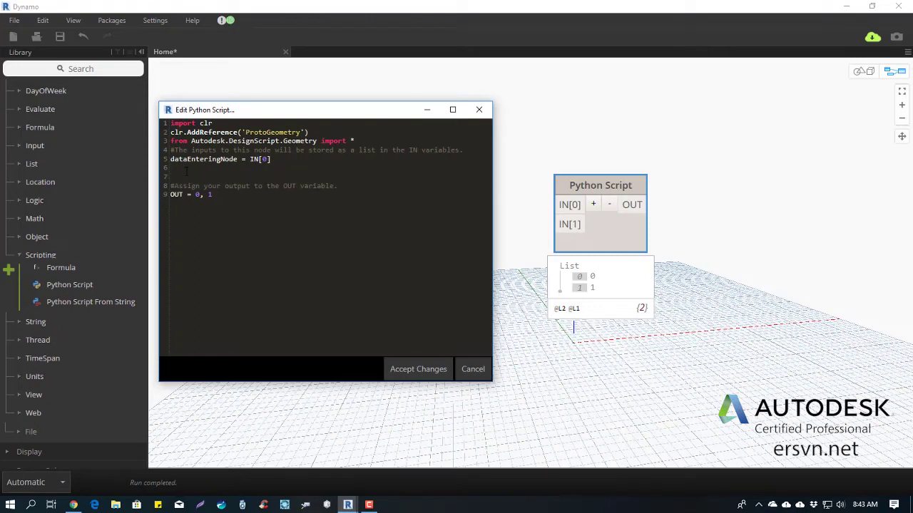
{"action": "key", "text": "BackSpace"}
{"action": "key", "text": "Return"}
{"action": "type", "text": "#"}
{"action": "type", "text": "ersvn"}
{"action": "left_click_drag", "start_coordinate": [195, 177], "coordinate": [170, 177]}
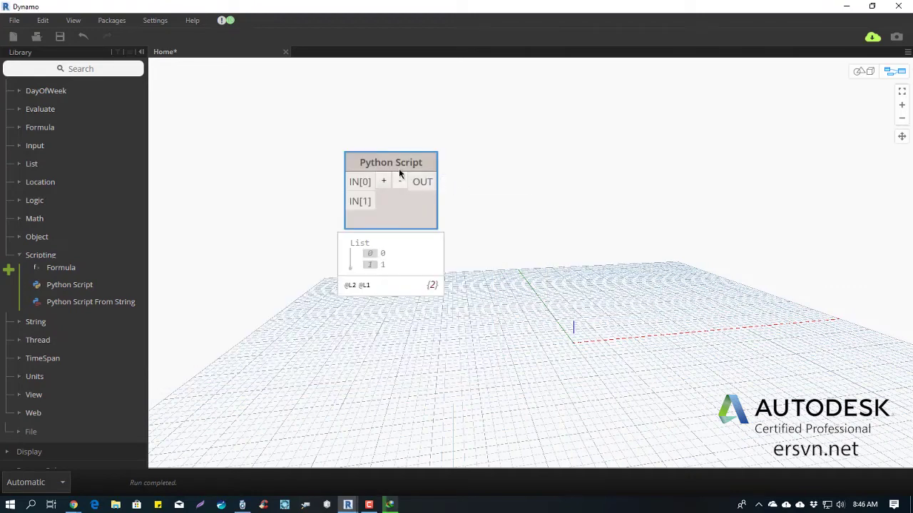
Reopen the Python editor and move it beside the node so both are visible
{"action": "scroll", "coordinate": [398, 166], "scroll_direction": "down", "scroll_amount": 1}
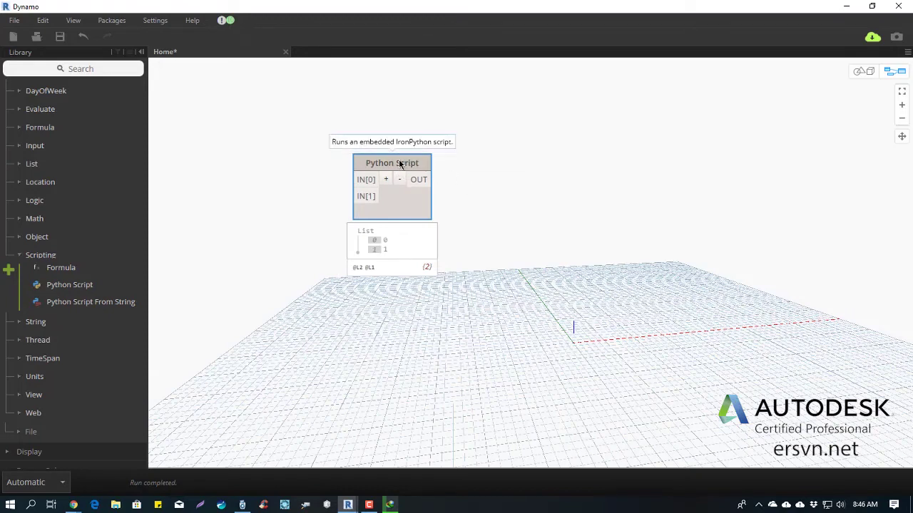
{"action": "double_click", "coordinate": [391, 201]}
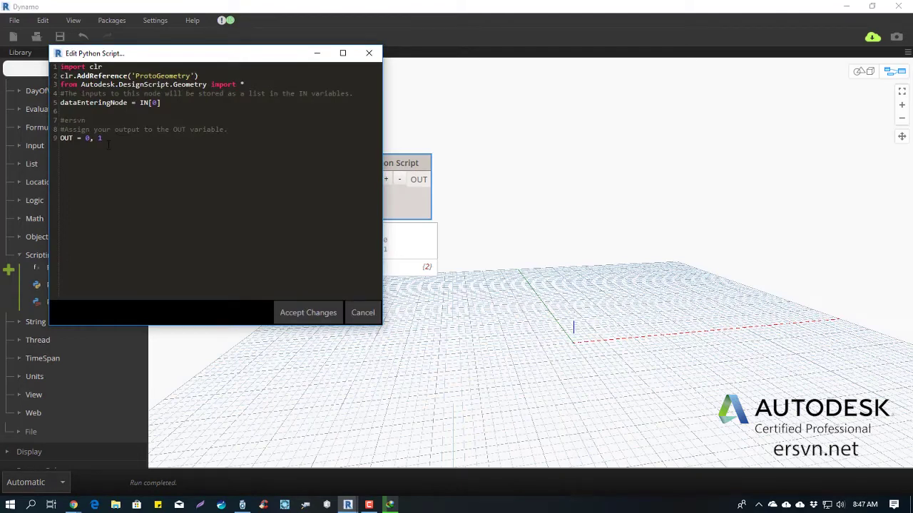
{"action": "mouse_move", "coordinate": [118, 121]}
{"action": "left_mouse_down"}
{"action": "mouse_move", "coordinate": [108, 140]}
{"action": "mouse_move", "coordinate": [54, 63]}
{"action": "left_mouse_up"}
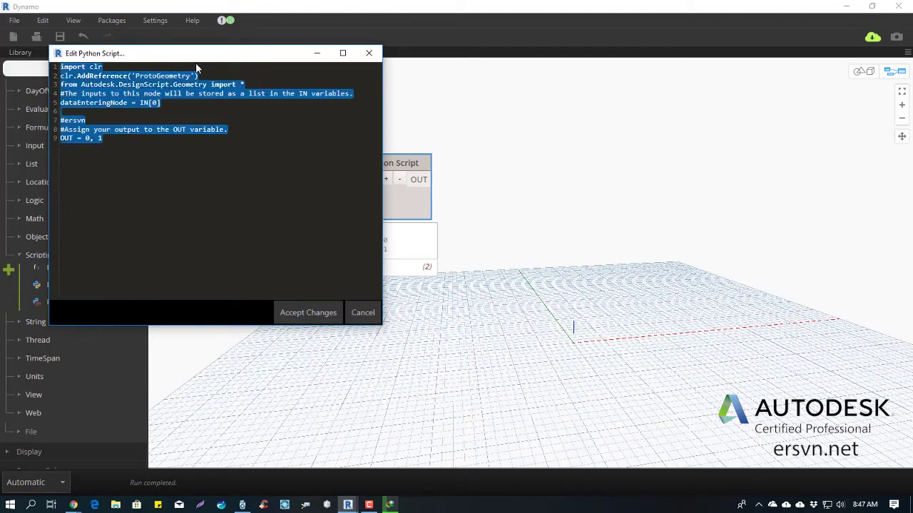
{"action": "left_click_drag", "start_coordinate": [198, 55], "coordinate": [630, 114]}
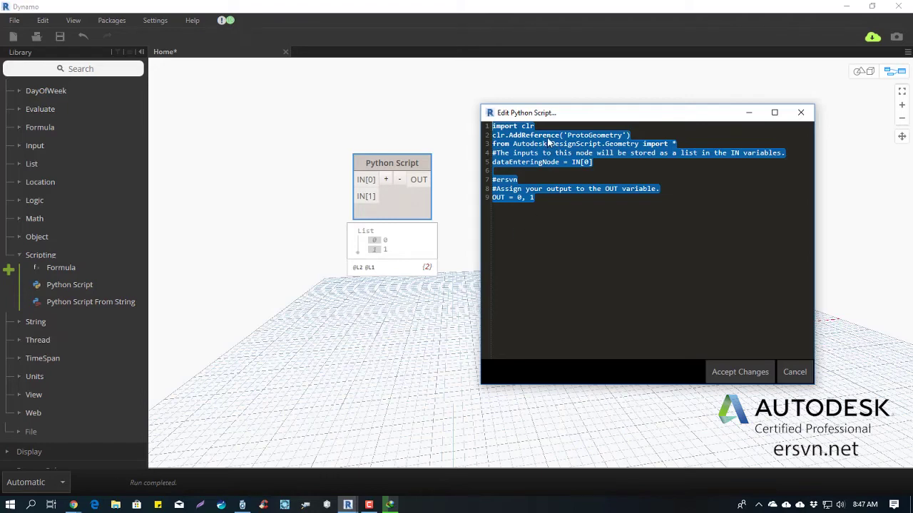
{"action": "left_click_drag", "start_coordinate": [553, 120], "coordinate": [369, 160]}
{"action": "left_click_drag", "start_coordinate": [229, 154], "coordinate": [525, 122]}
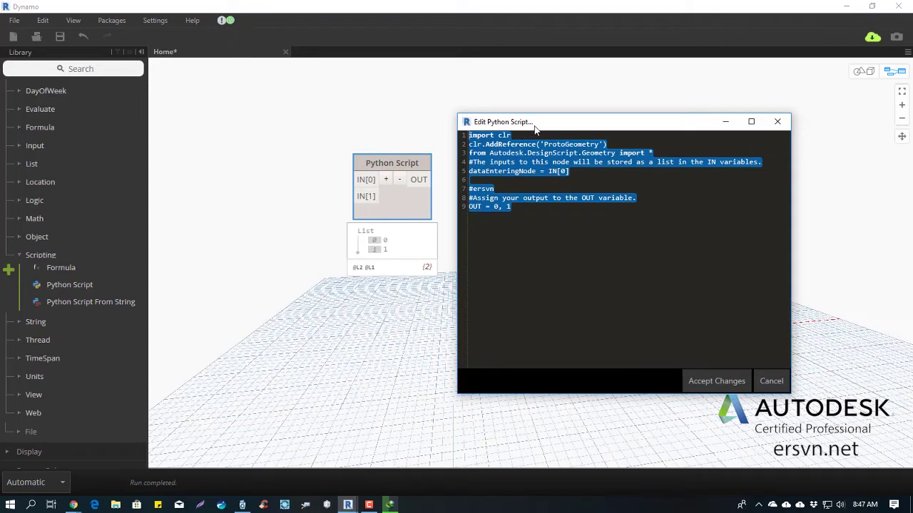
Change IN[0] to IN[2] on line 5 and accept, producing an index-out-of-range warning
{"action": "left_click", "coordinate": [512, 196]}
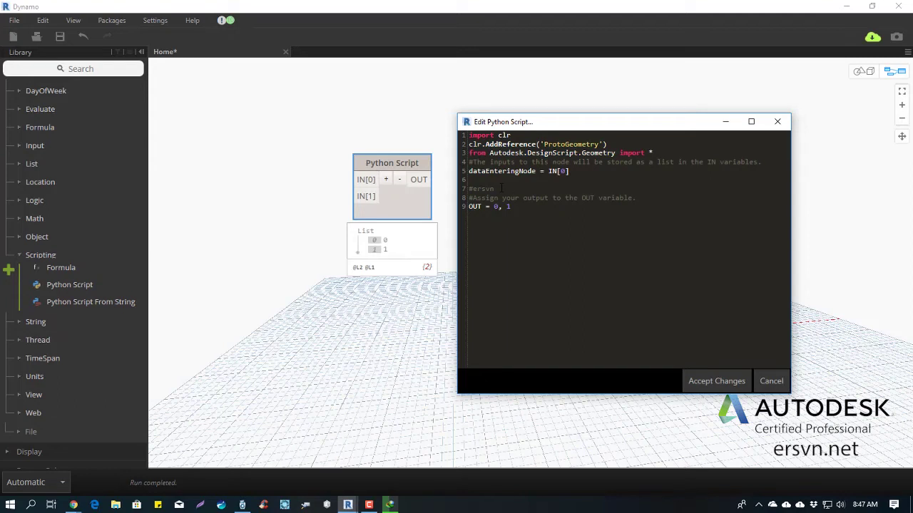
{"action": "left_click_drag", "start_coordinate": [572, 127], "coordinate": [592, 130]}
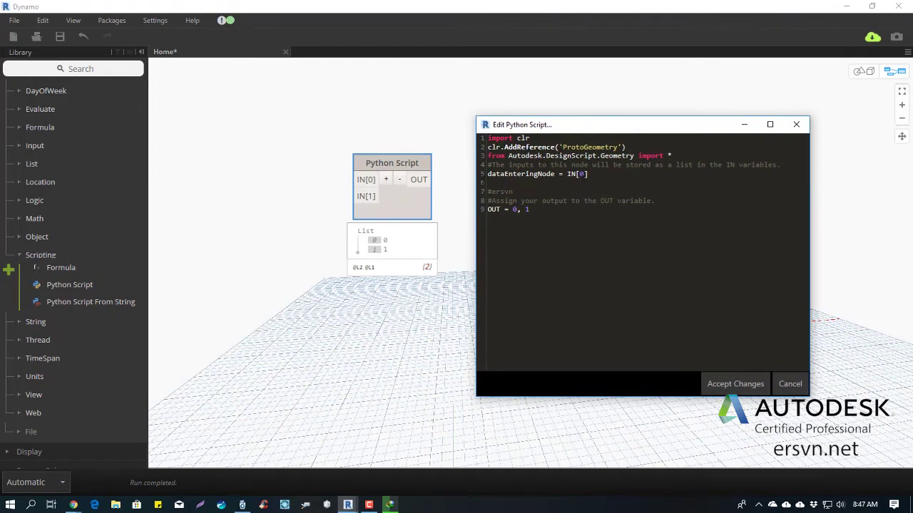
{"action": "left_click", "coordinate": [534, 201]}
{"action": "key", "text": "BackSpace"}
{"action": "type", "text": "2"}
{"action": "left_click", "coordinate": [733, 385]}
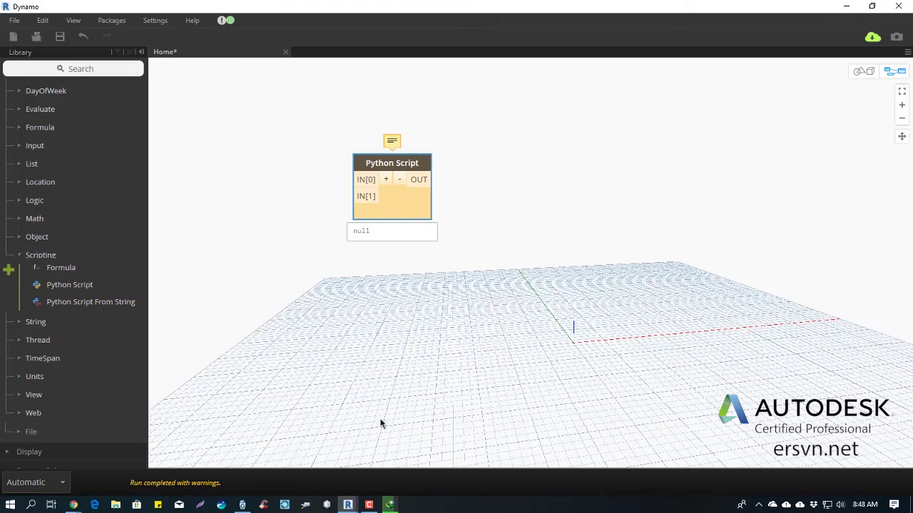
Collapse the node's IndexError warning to a small icon
{"action": "left_click", "coordinate": [369, 505]}
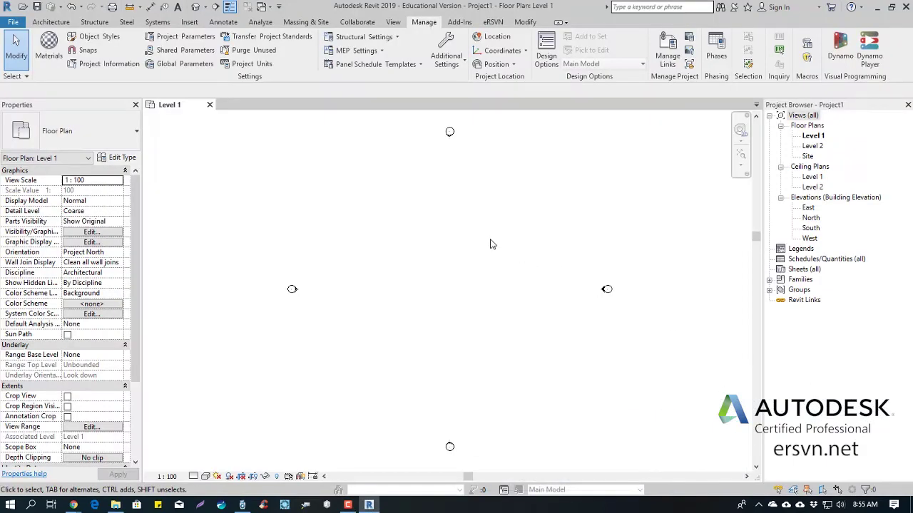
Launch Dynamo from Revit's Manage tab, maximize it, view Help > About, then start a new workspace
{"action": "left_click", "coordinate": [839, 61]}
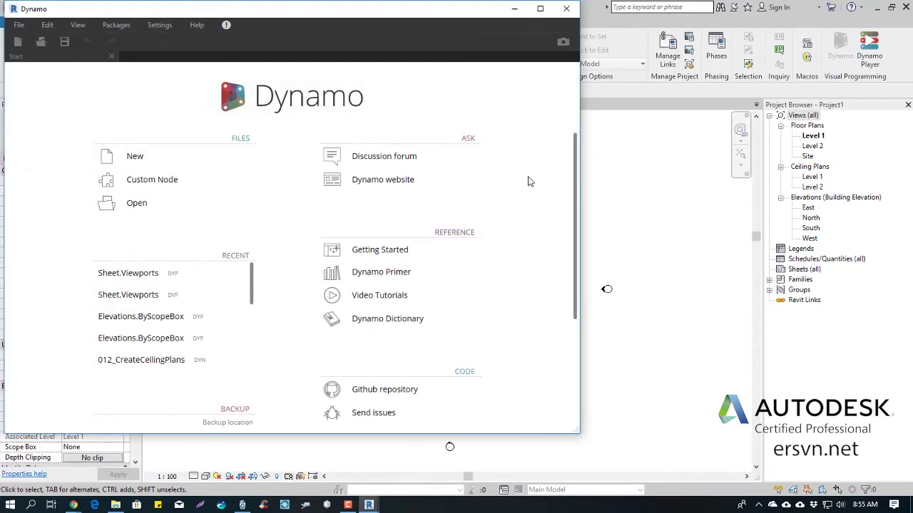
{"action": "left_click", "coordinate": [540, 8]}
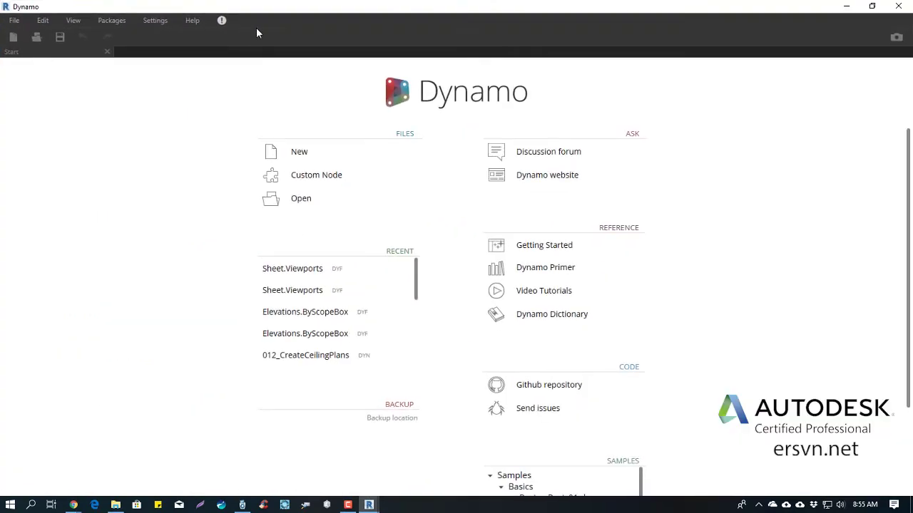
{"action": "left_click", "coordinate": [192, 20]}
{"action": "left_click", "coordinate": [219, 142]}
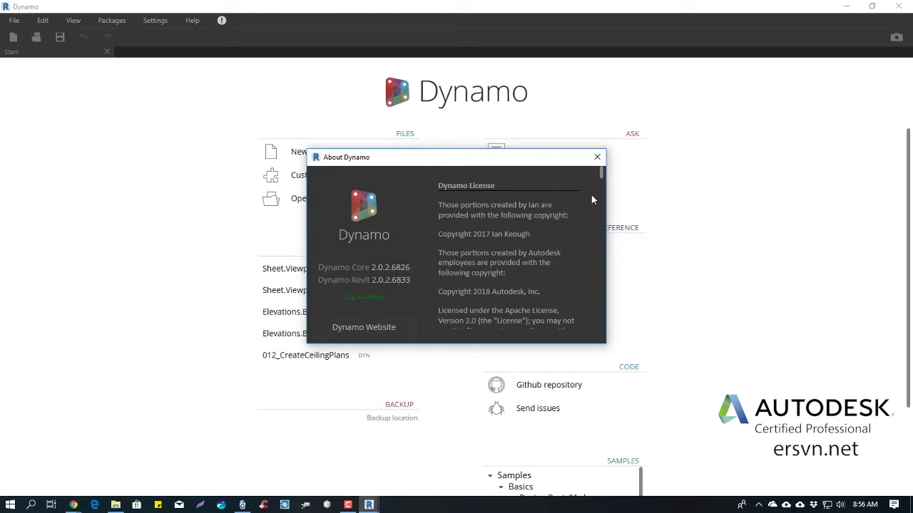
{"action": "left_click", "coordinate": [598, 158]}
{"action": "left_click", "coordinate": [322, 147]}
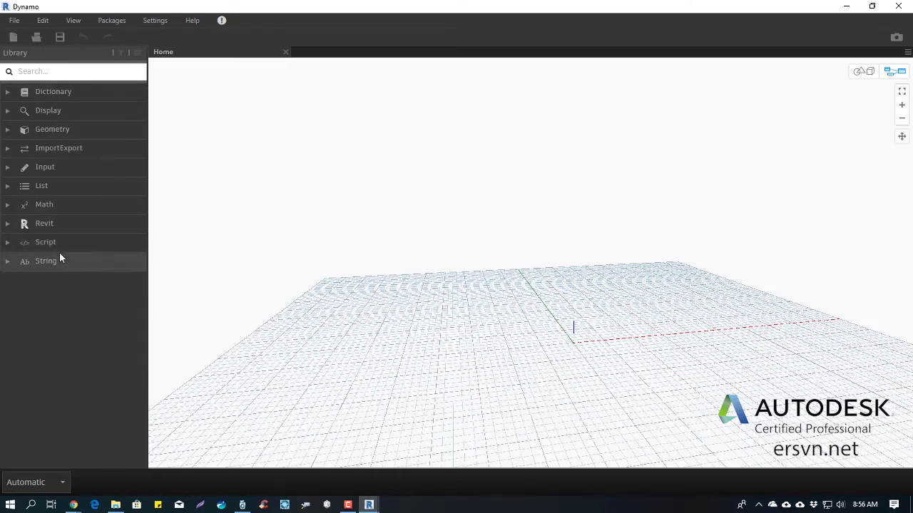
Add a Python Script node from the library's Script > Editor group
{"action": "left_click", "coordinate": [8, 243]}
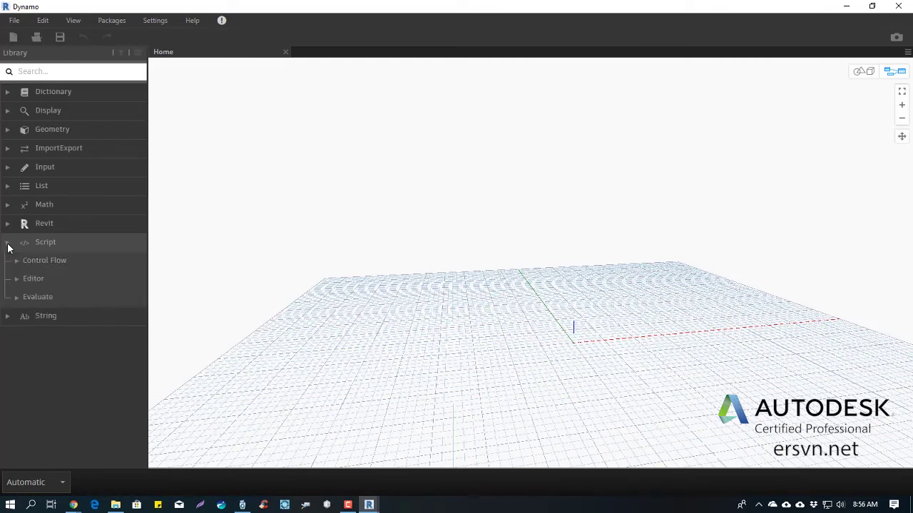
{"action": "left_click", "coordinate": [16, 283]}
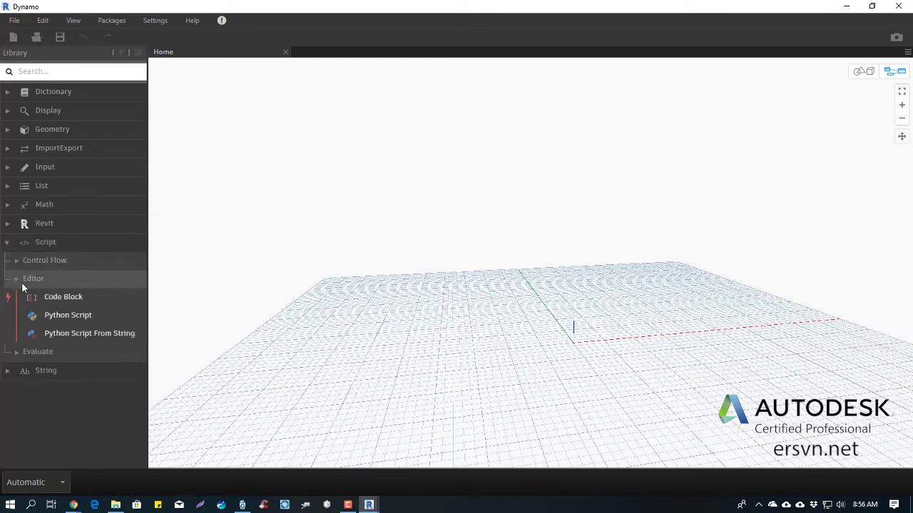
{"action": "left_click", "coordinate": [94, 315]}
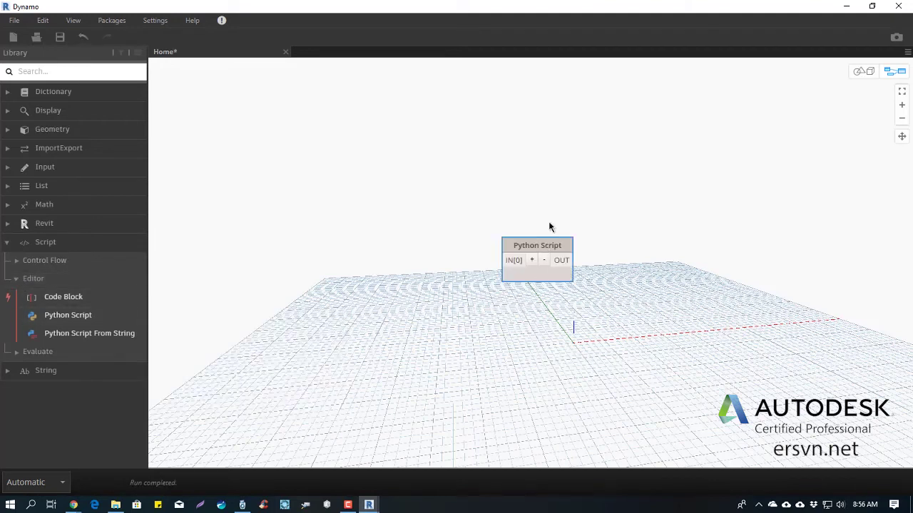
{"action": "scroll", "coordinate": [550, 227], "scroll_direction": "up", "scroll_amount": 2}
{"action": "scroll", "coordinate": [552, 224], "scroll_direction": "up", "scroll_amount": 2}
{"action": "scroll", "coordinate": [561, 200], "scroll_direction": "down", "scroll_amount": 2}
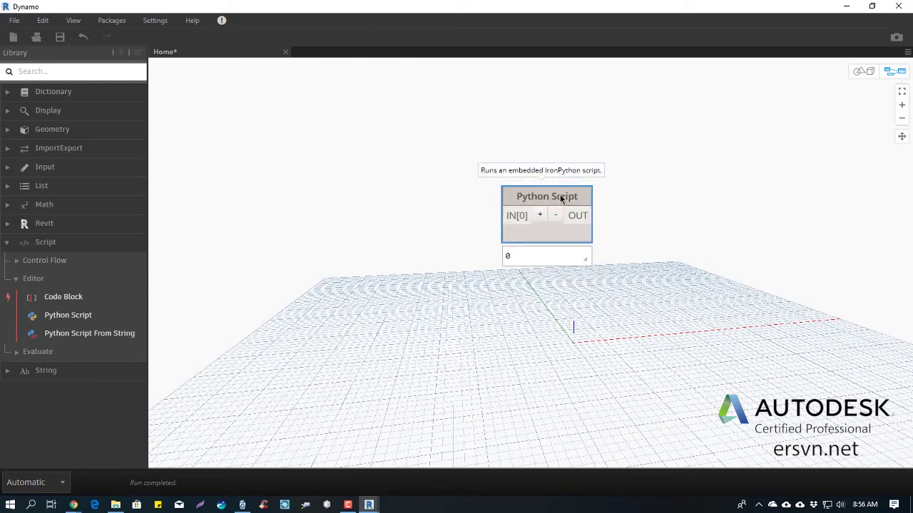
Shift the Python Script node up and right and open its code editor window
{"action": "left_click_drag", "start_coordinate": [562, 200], "coordinate": [636, 187]}
{"action": "double_click", "coordinate": [630, 223]}
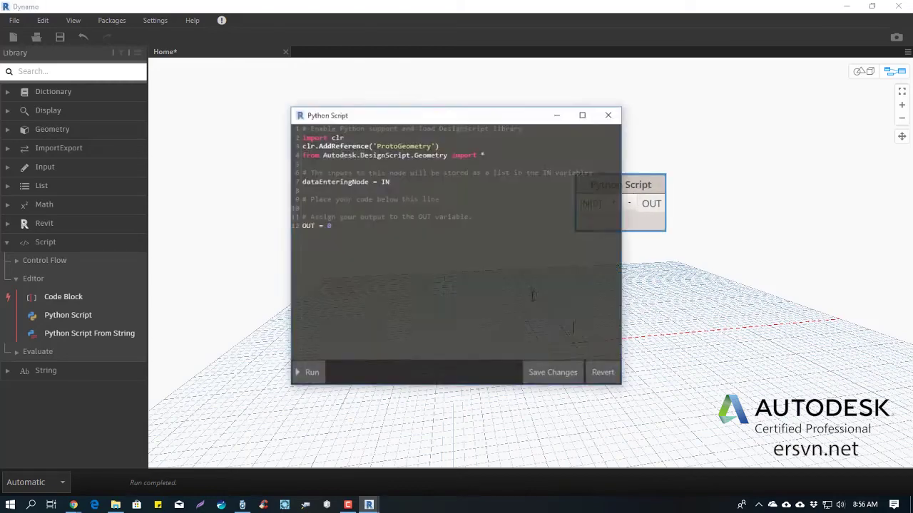
{"action": "left_click_drag", "start_coordinate": [444, 118], "coordinate": [319, 105]}
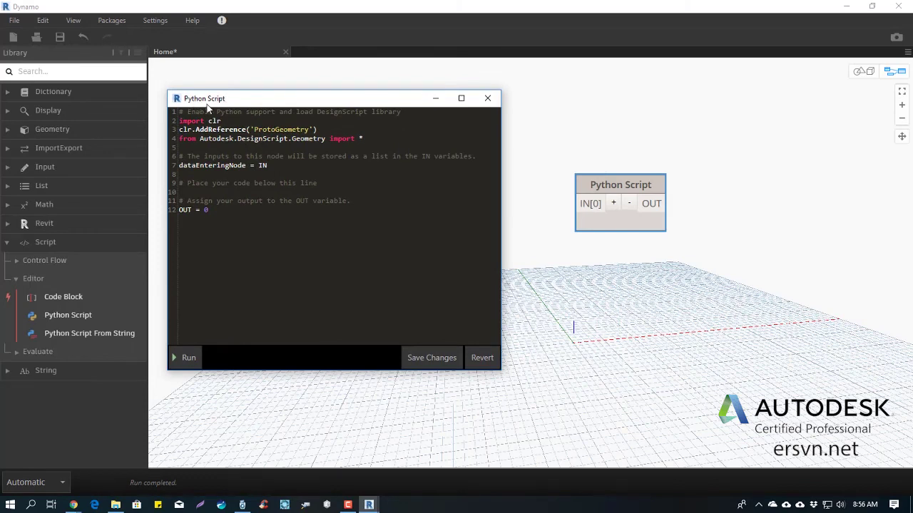
{"action": "left_click", "coordinate": [339, 145]}
{"action": "left_click_drag", "start_coordinate": [365, 138], "coordinate": [179, 121]}
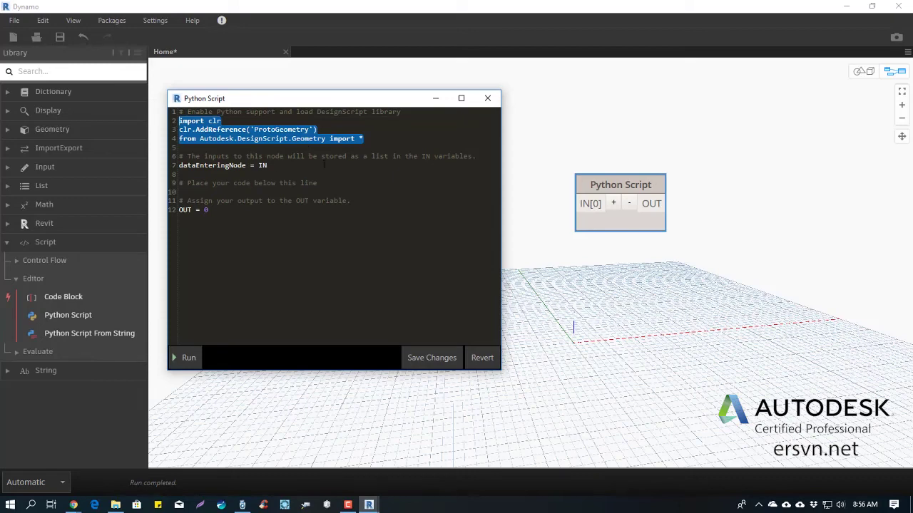
{"action": "mouse_move", "coordinate": [267, 165]}
{"action": "left_mouse_down"}
{"action": "mouse_move", "coordinate": [178, 157]}
{"action": "mouse_move", "coordinate": [179, 166]}
{"action": "left_mouse_up"}
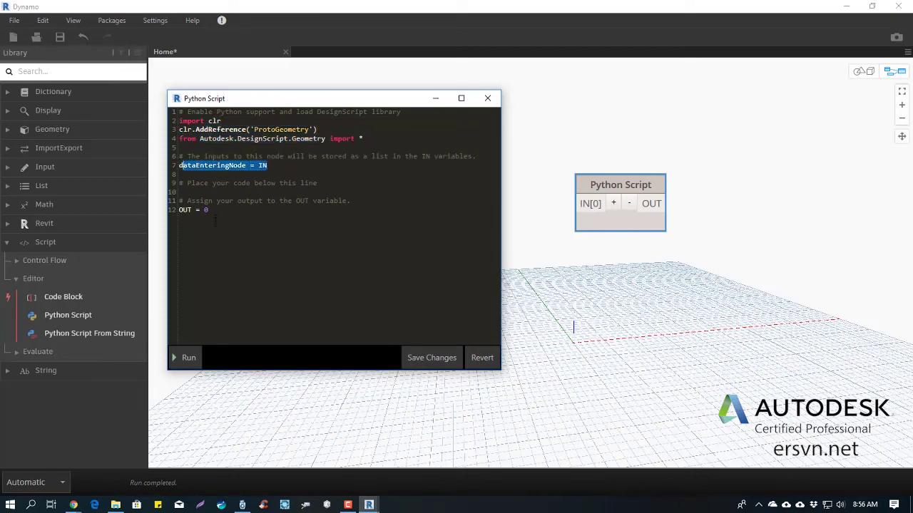
{"action": "left_click", "coordinate": [208, 210]}
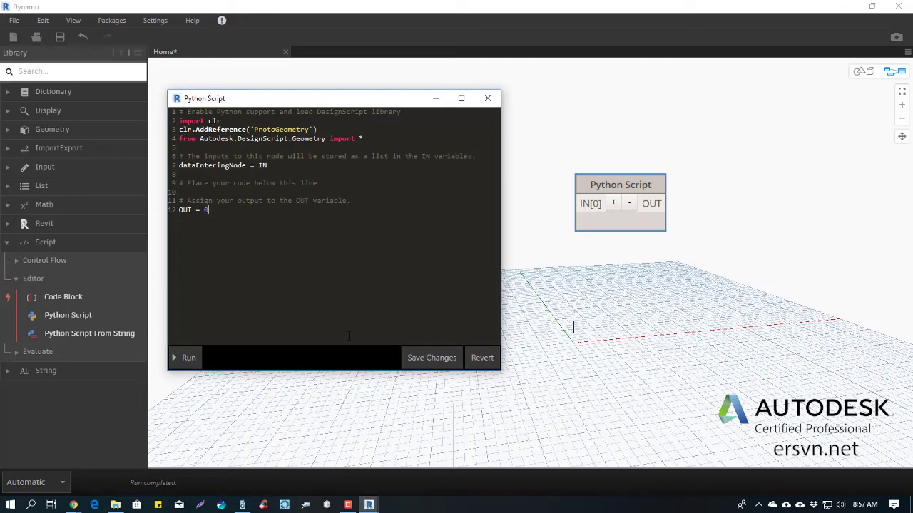
Reposition the Python Script node near the top and move its editor window up-left
{"action": "mouse_move", "coordinate": [607, 191]}
{"action": "left_mouse_down"}
{"action": "mouse_move", "coordinate": [591, 217]}
{"action": "mouse_move", "coordinate": [599, 163]}
{"action": "left_mouse_up"}
{"action": "left_click_drag", "start_coordinate": [378, 100], "coordinate": [372, 110]}
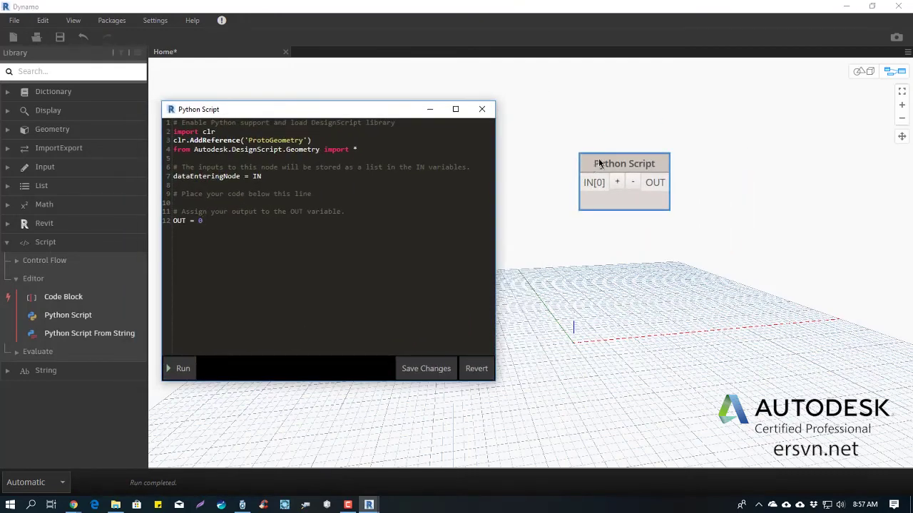
{"action": "left_click_drag", "start_coordinate": [599, 163], "coordinate": [672, 143]}
{"action": "left_click_drag", "start_coordinate": [393, 112], "coordinate": [425, 109]}
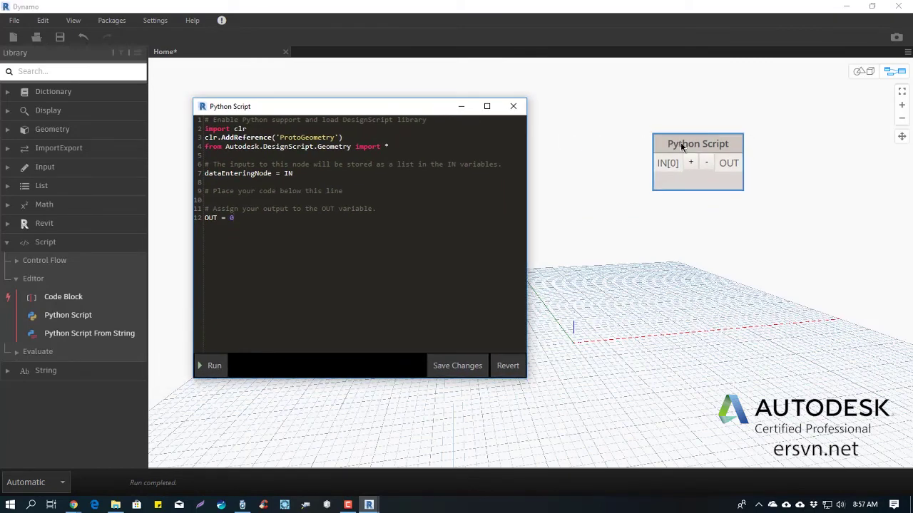
{"action": "left_click_drag", "start_coordinate": [681, 146], "coordinate": [646, 130]}
{"action": "left_click_drag", "start_coordinate": [392, 108], "coordinate": [376, 102]}
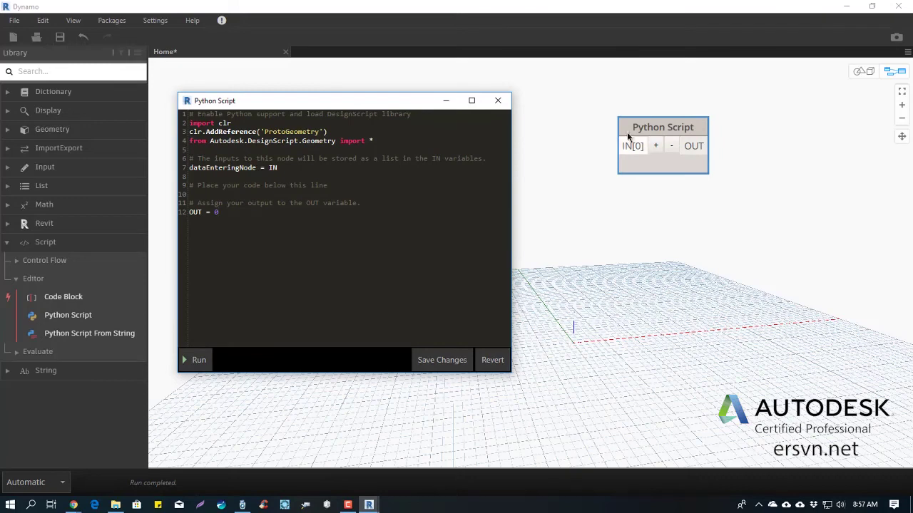
{"action": "left_click_drag", "start_coordinate": [639, 135], "coordinate": [620, 149]}
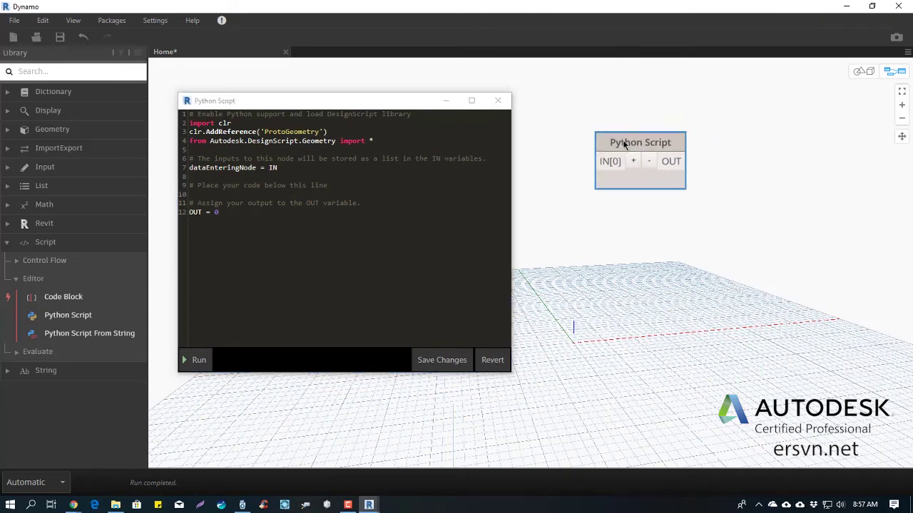
{"action": "left_click_drag", "start_coordinate": [363, 109], "coordinate": [351, 94]}
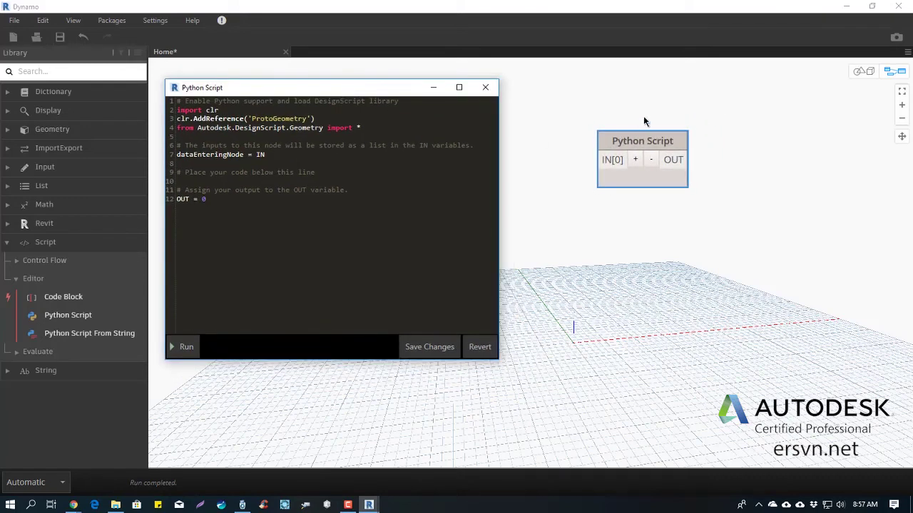
{"action": "mouse_move", "coordinate": [642, 143]}
{"action": "left_mouse_down"}
{"action": "mouse_move", "coordinate": [654, 123]}
{"action": "mouse_move", "coordinate": [624, 112]}
{"action": "left_mouse_up"}
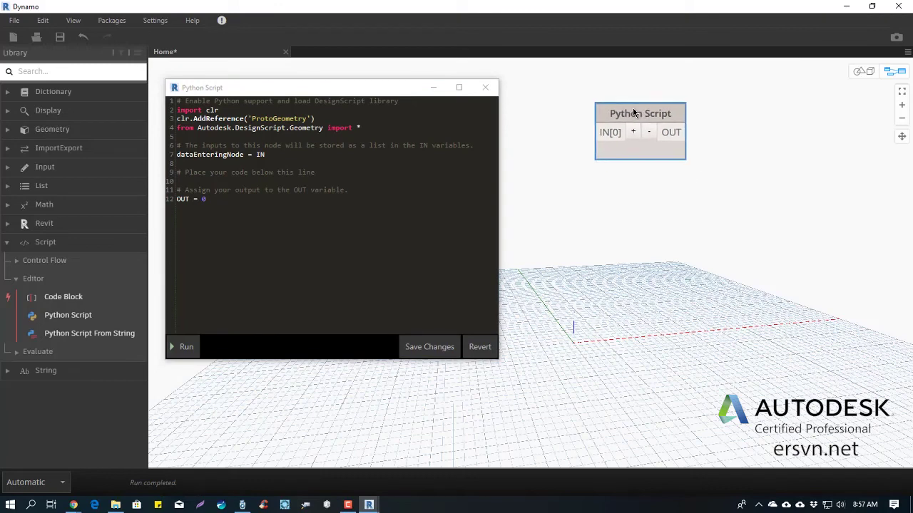
{"action": "left_click", "coordinate": [626, 238]}
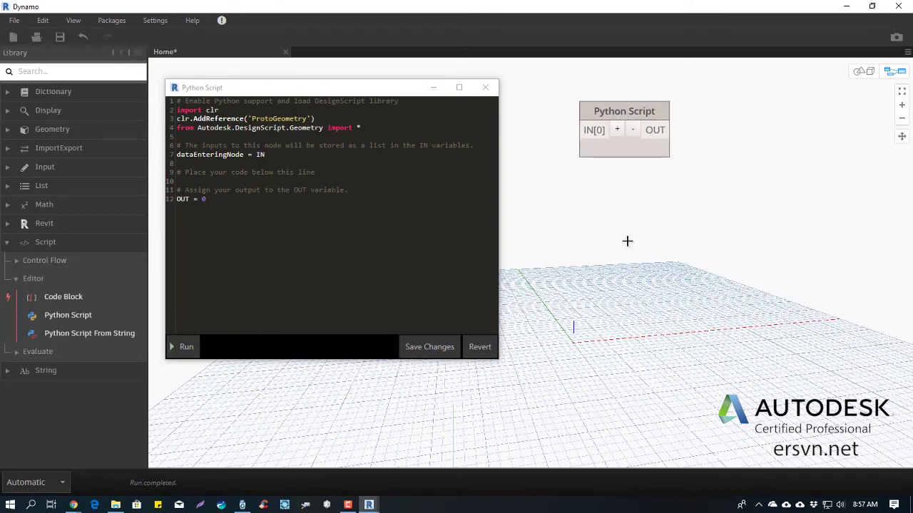
Duplicate the Python Script node with Edit > Copy and Edit > Paste
{"action": "right_click", "coordinate": [606, 113]}
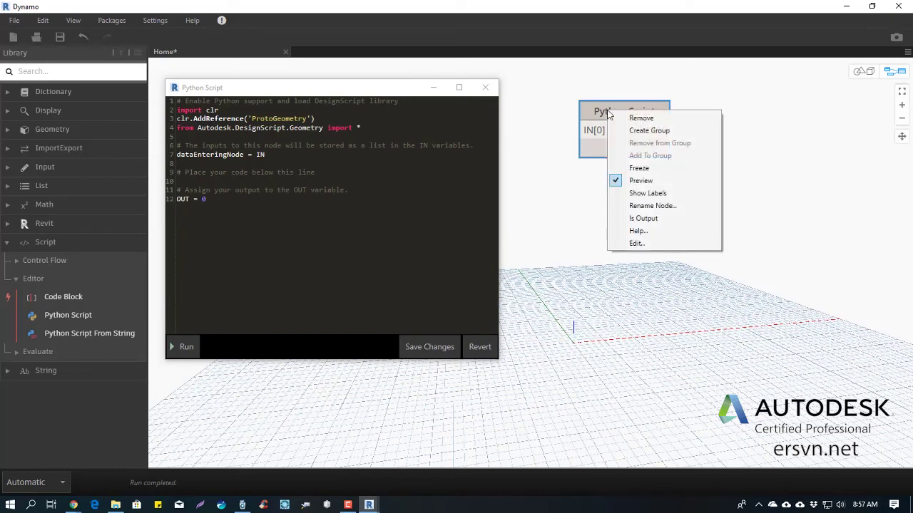
{"action": "left_click", "coordinate": [43, 22]}
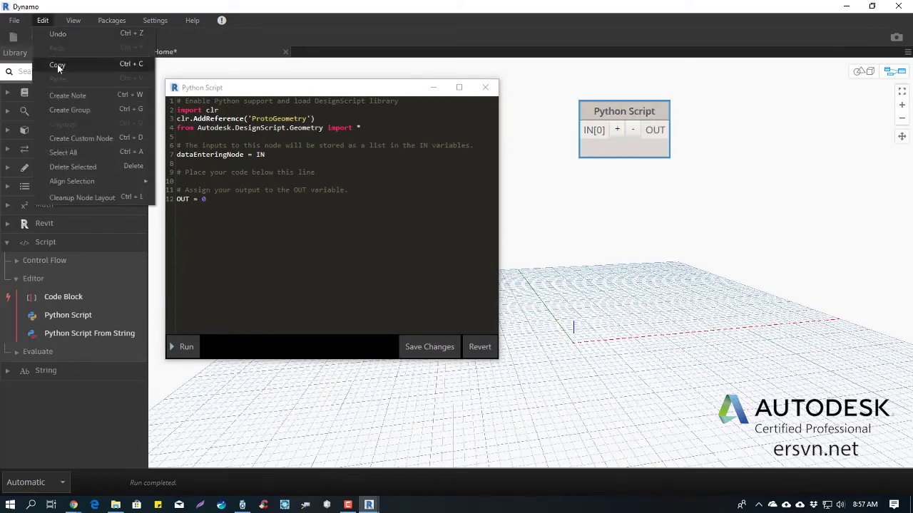
{"action": "left_click", "coordinate": [57, 65]}
{"action": "left_click", "coordinate": [662, 242]}
{"action": "left_click", "coordinate": [42, 22]}
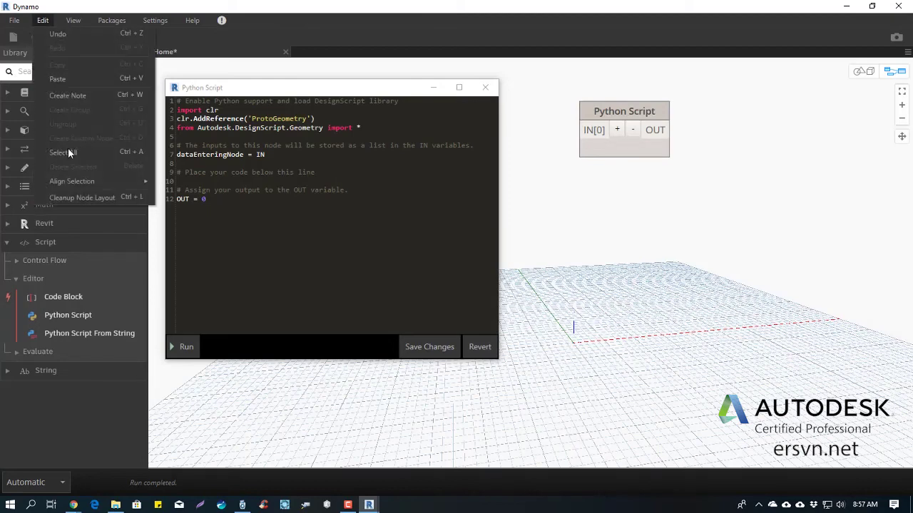
{"action": "left_click", "coordinate": [66, 76]}
Move the pasted node down-right and open its code editor beside the first
{"action": "left_click_drag", "start_coordinate": [723, 133], "coordinate": [758, 221]}
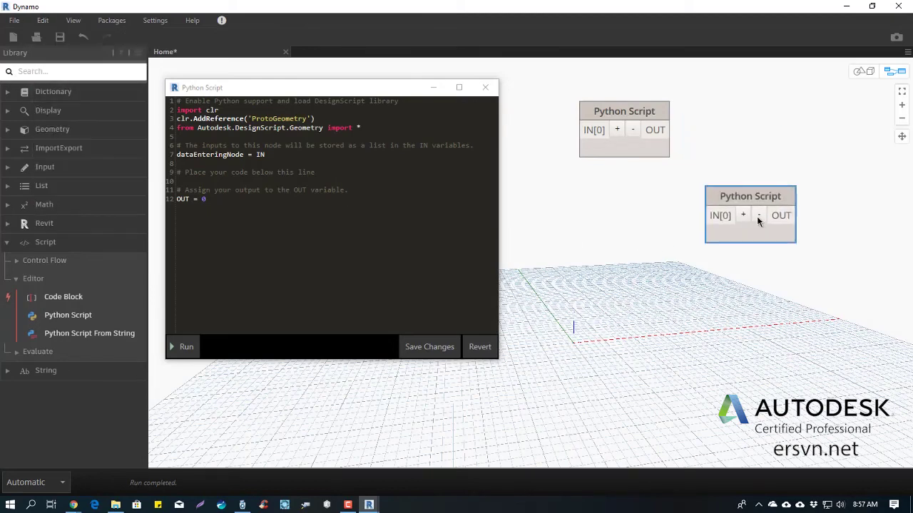
{"action": "double_click", "coordinate": [770, 255]}
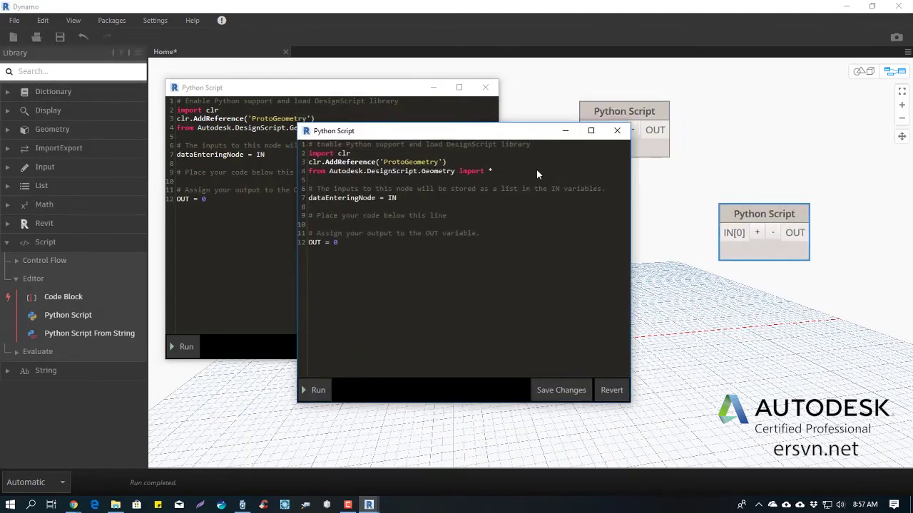
{"action": "left_click_drag", "start_coordinate": [428, 114], "coordinate": [517, 154]}
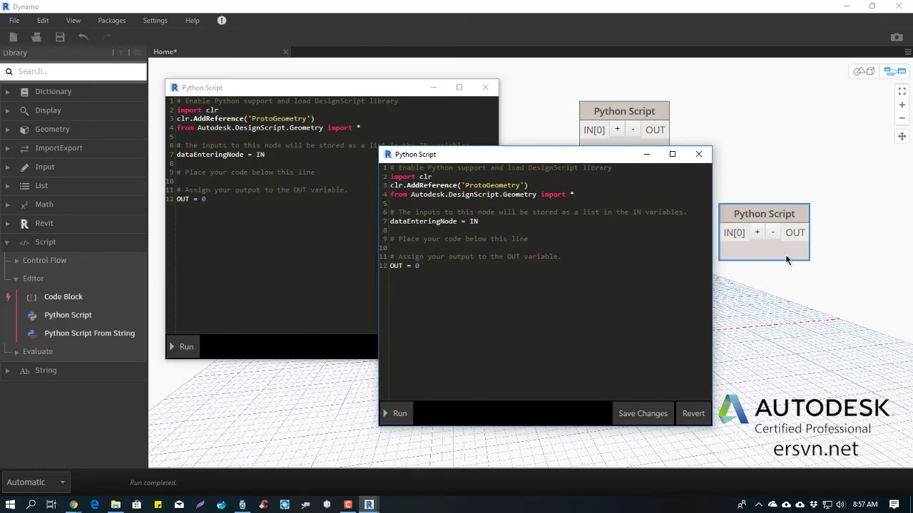
Select and deselect the template code in both editors, then nudge the second window down-right
{"action": "left_click", "coordinate": [293, 194]}
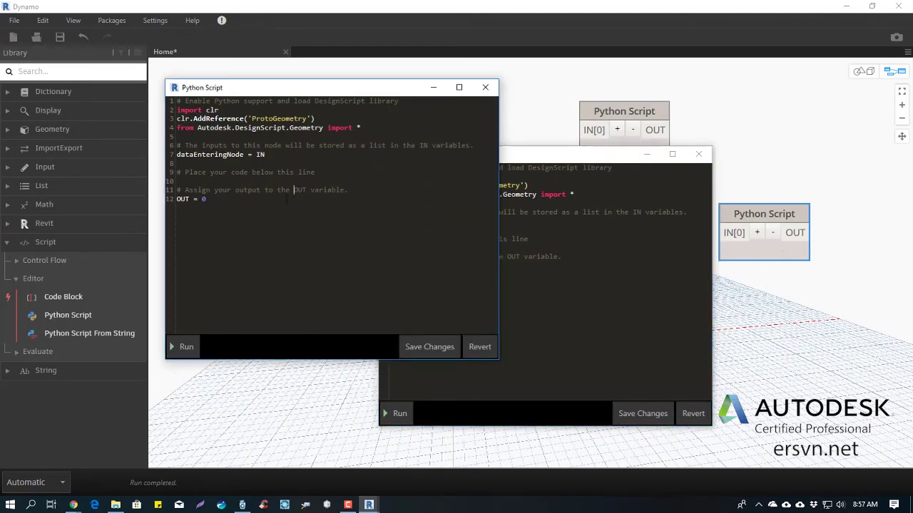
{"action": "left_click_drag", "start_coordinate": [293, 194], "coordinate": [163, 96]}
{"action": "left_click", "coordinate": [558, 261]}
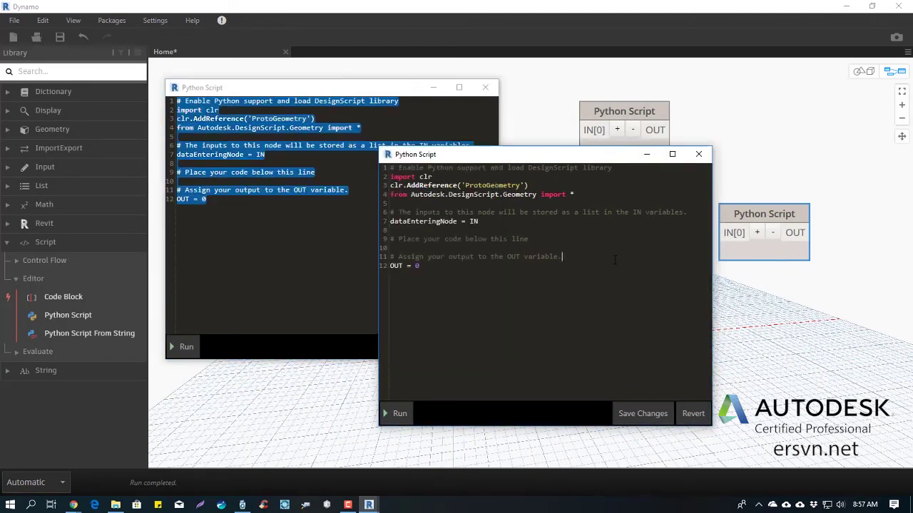
{"action": "left_click_drag", "start_coordinate": [427, 270], "coordinate": [389, 167]}
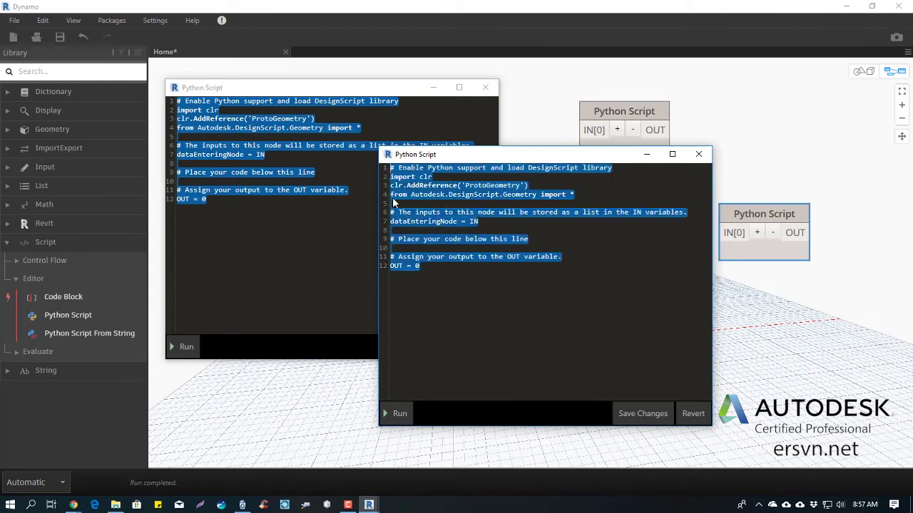
{"action": "left_click", "coordinate": [475, 246]}
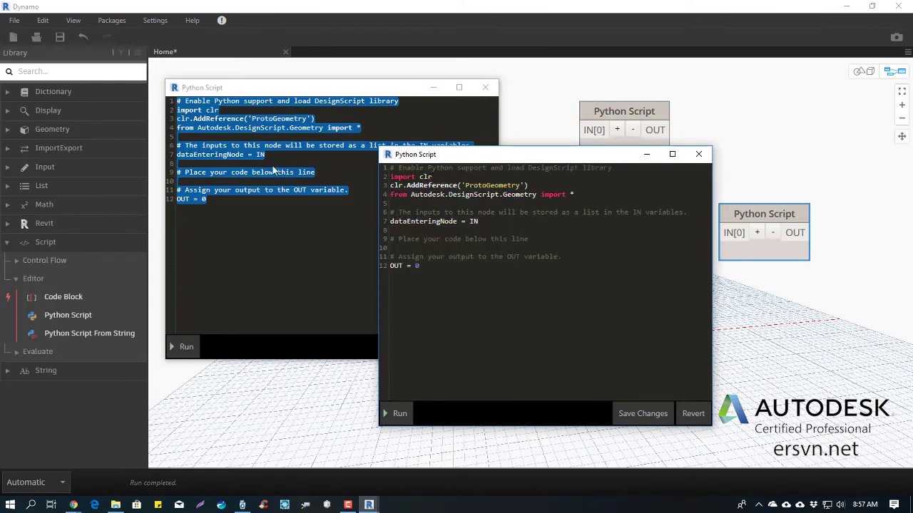
{"action": "left_click", "coordinate": [212, 200]}
{"action": "left_click", "coordinate": [500, 273]}
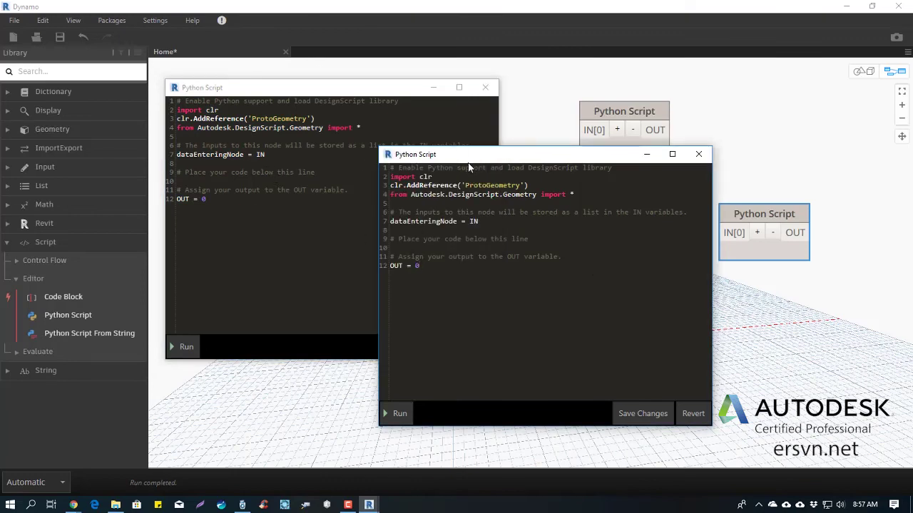
{"action": "left_click_drag", "start_coordinate": [468, 154], "coordinate": [496, 169]}
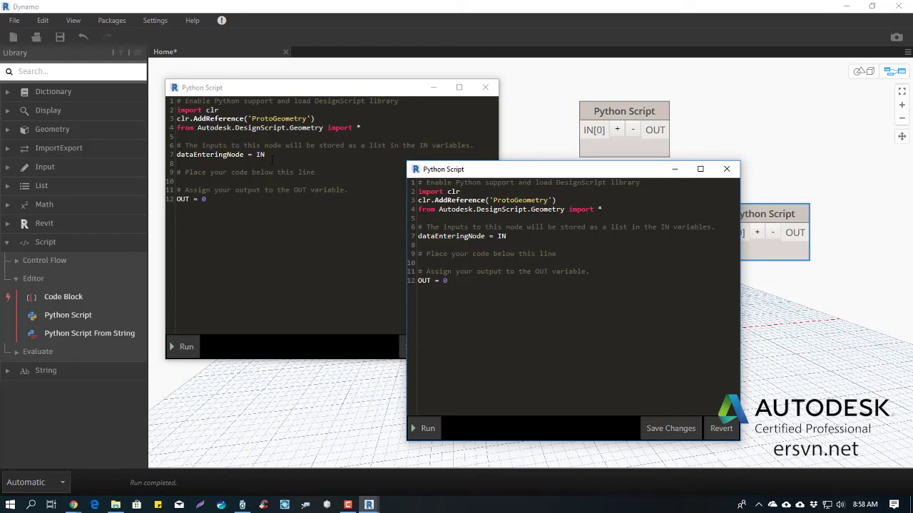
{"action": "left_click_drag", "start_coordinate": [361, 128], "coordinate": [176, 100]}
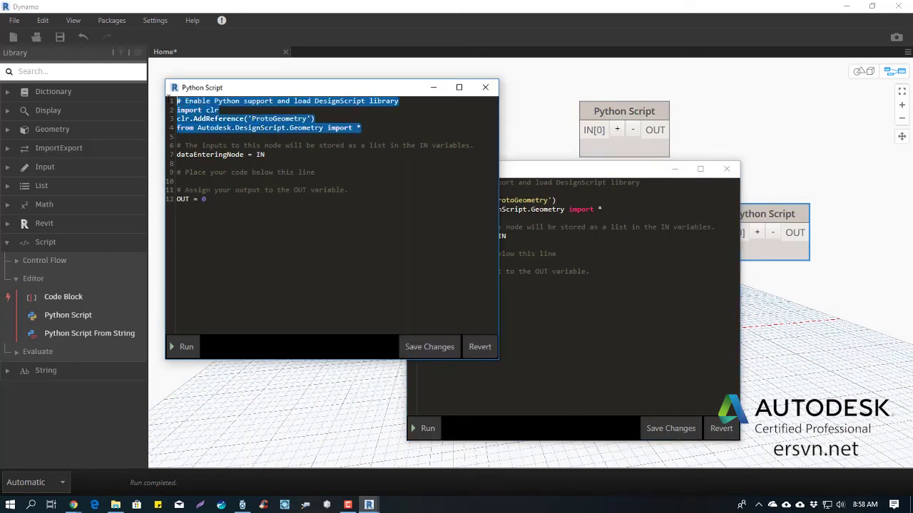
{"action": "left_click", "coordinate": [242, 154]}
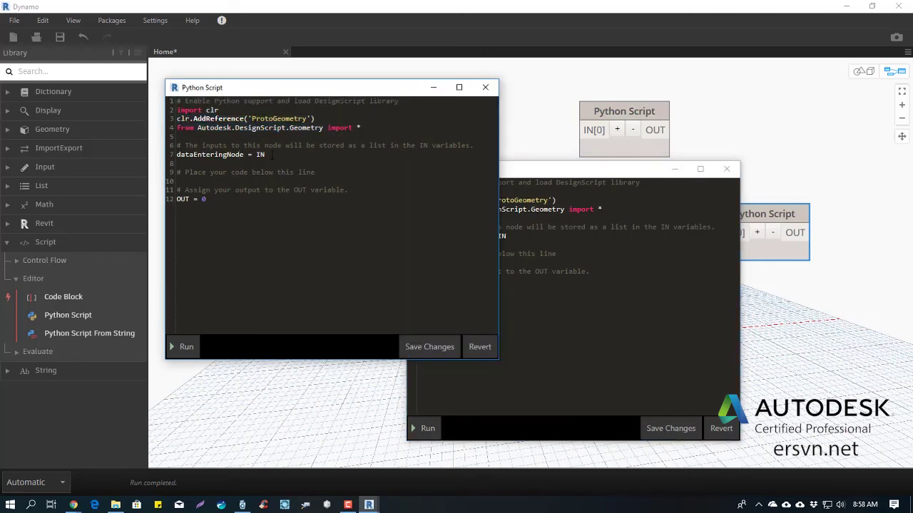
{"action": "key", "text": "shift+Home"}
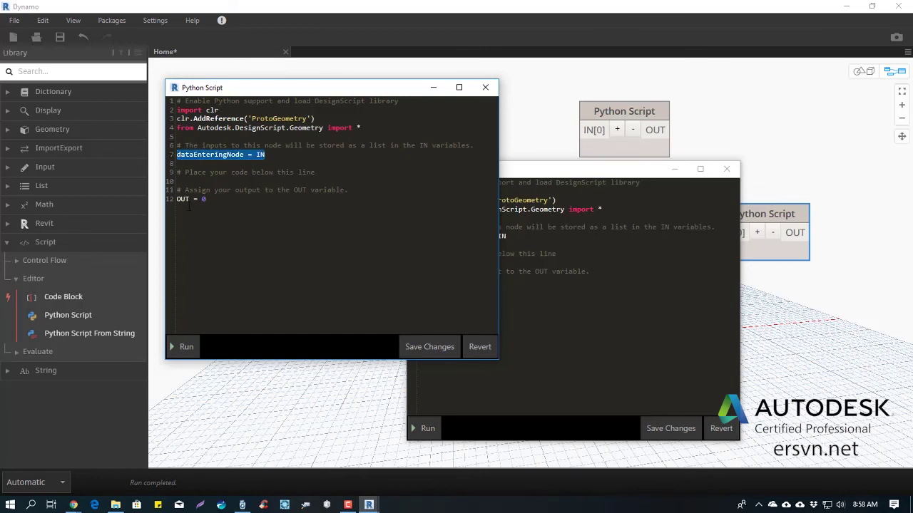
{"action": "left_click_drag", "start_coordinate": [207, 199], "coordinate": [177, 199]}
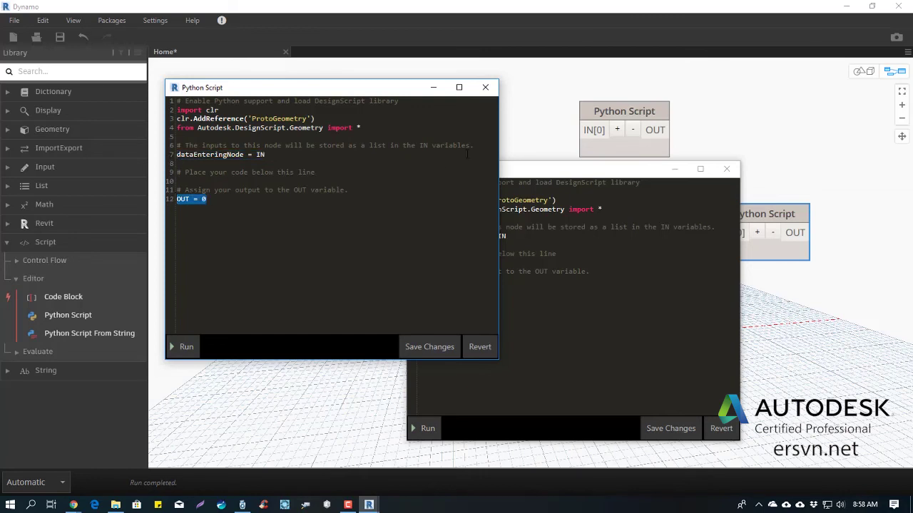
{"action": "left_click", "coordinate": [529, 171]}
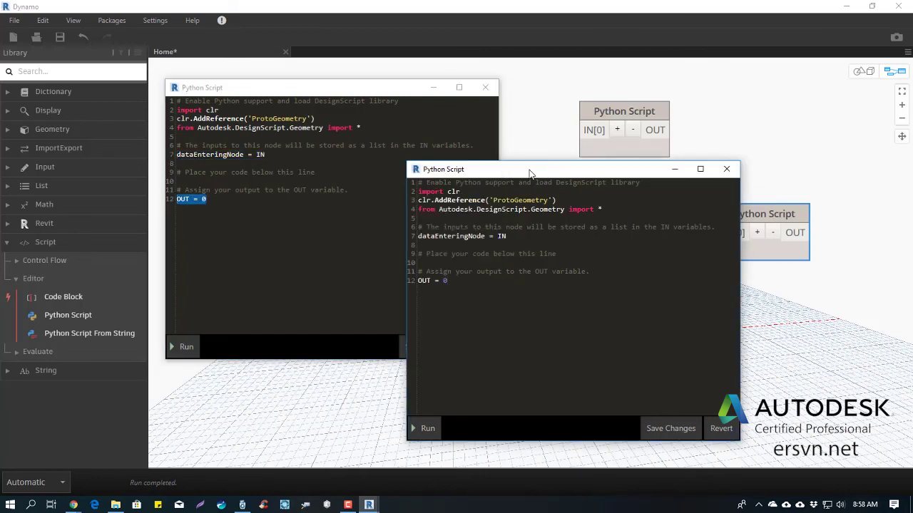